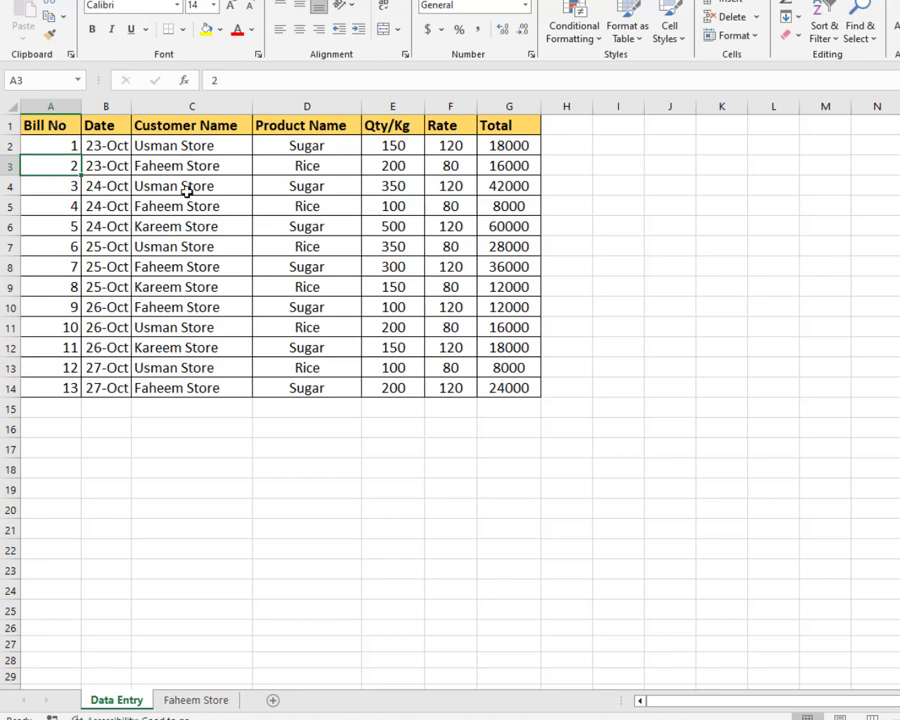
# Examine the customer names in the Data Entry sheet and compare with the Faheem Store sheet.
pyautogui.click(167, 158)
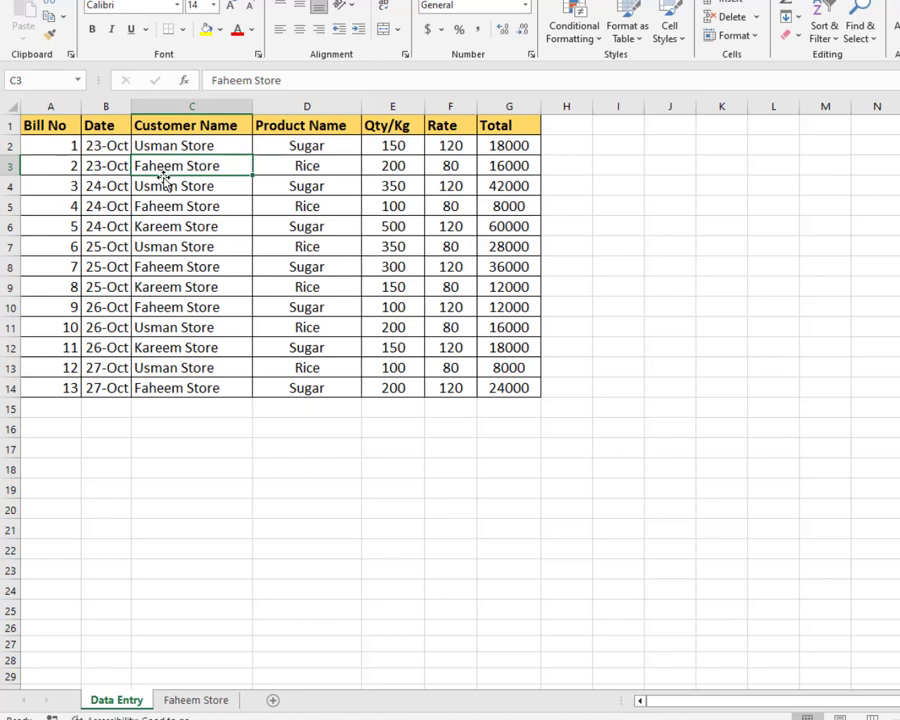
pyautogui.click(160, 224)
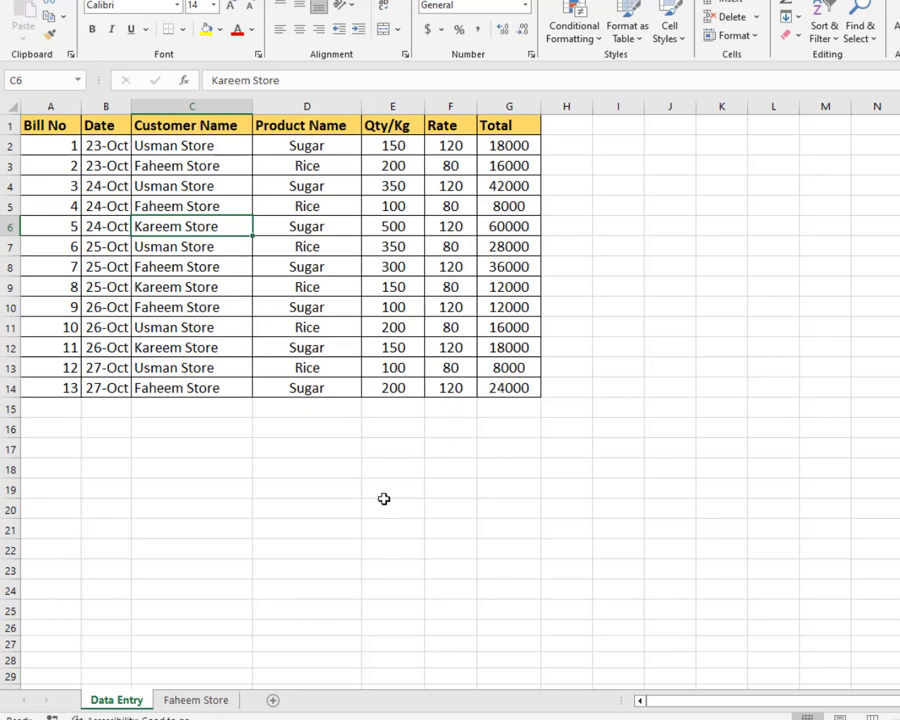
pyautogui.click(176, 268)
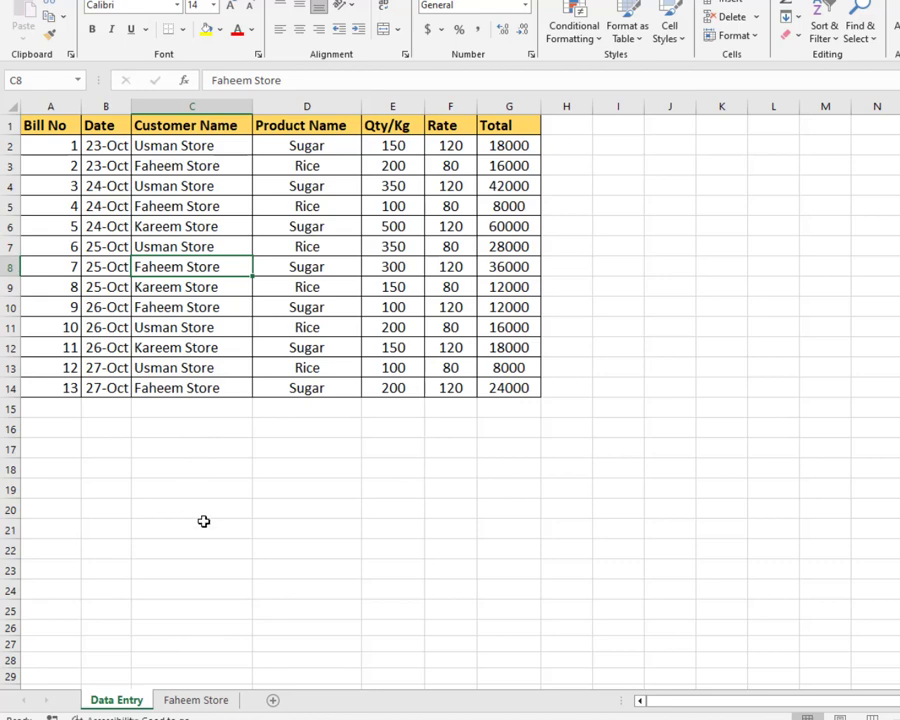
pyautogui.click(194, 701)
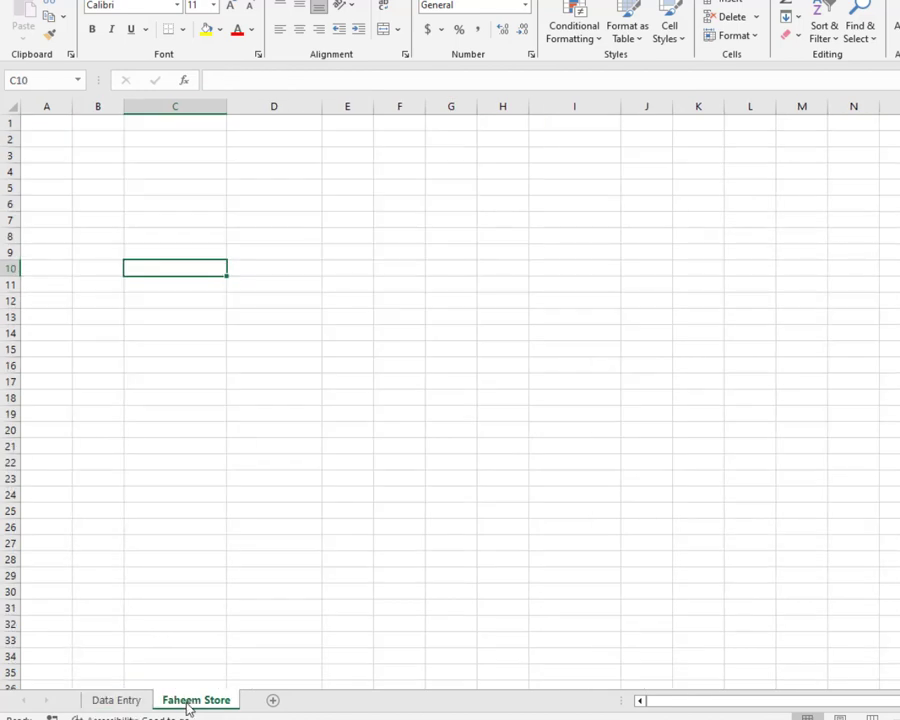
pyautogui.click(62, 128)
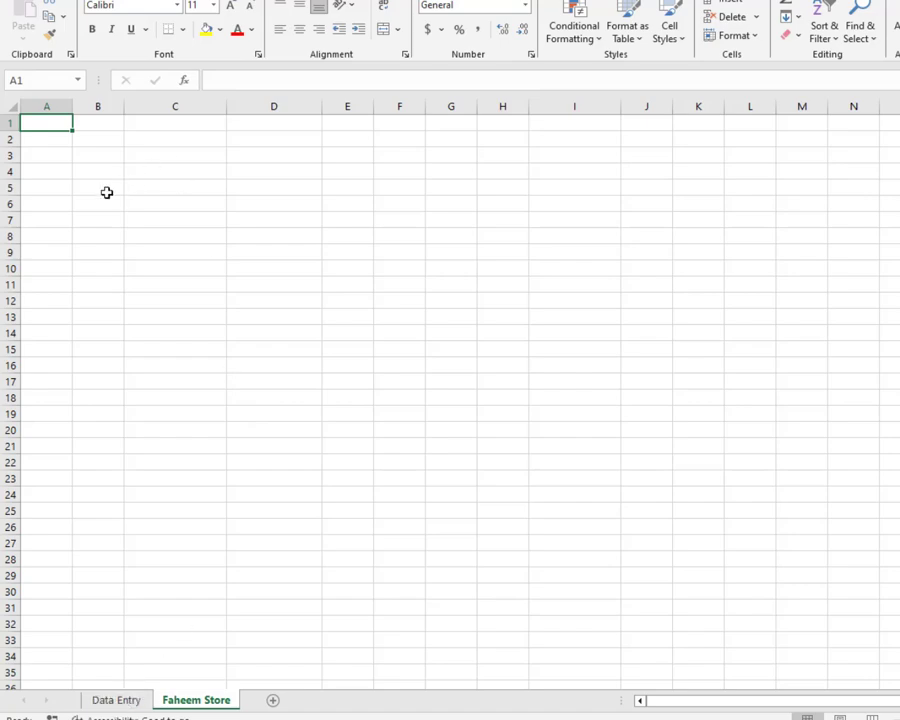
pyautogui.click(118, 700)
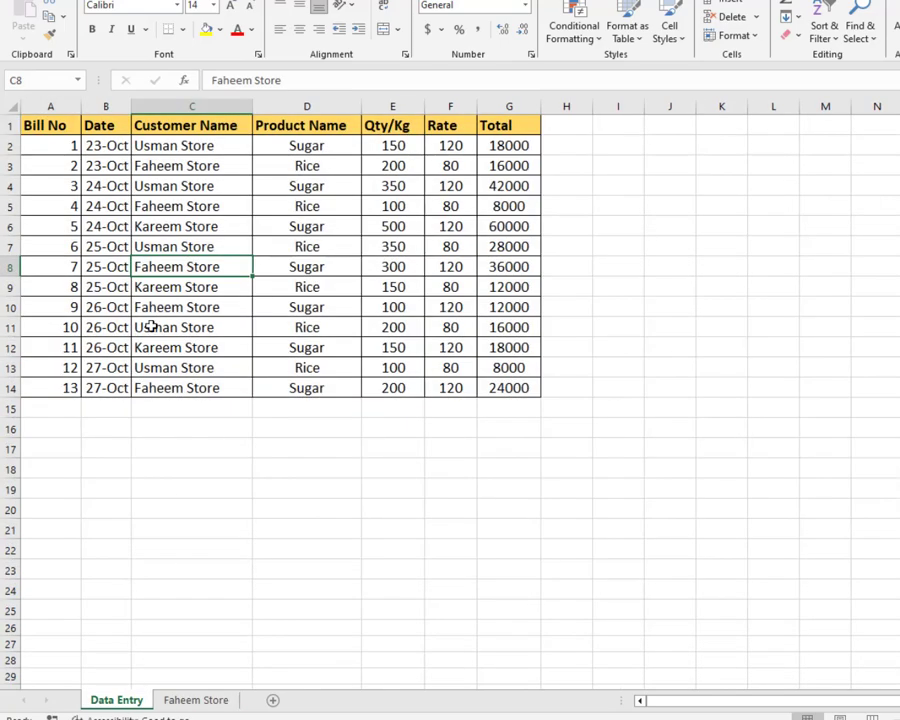
pyautogui.click(203, 388)
pyautogui.click(196, 471)
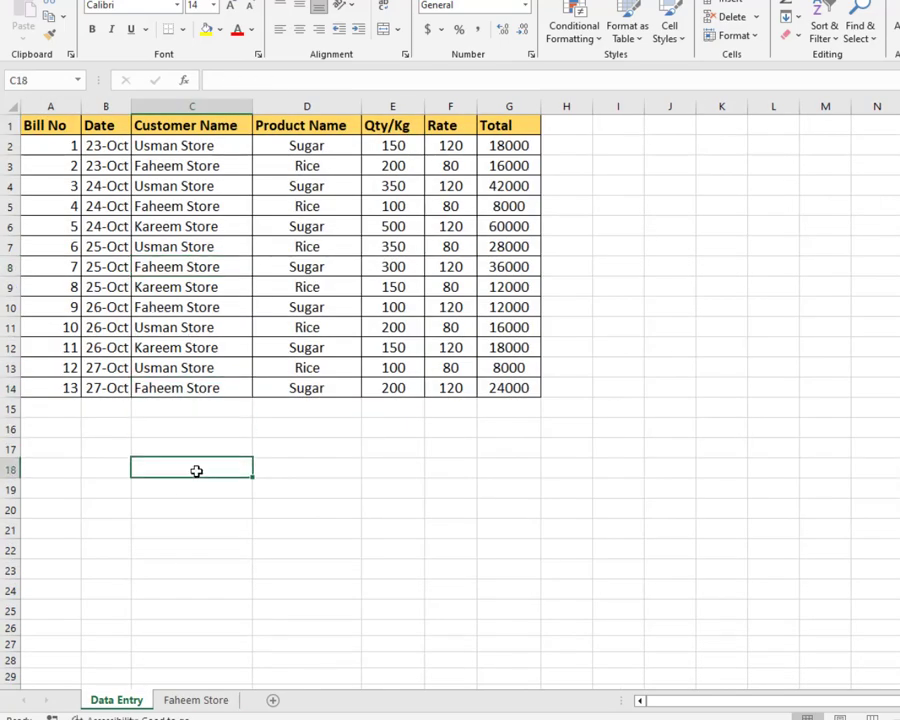
pyautogui.click(192, 510)
pyautogui.click(178, 390)
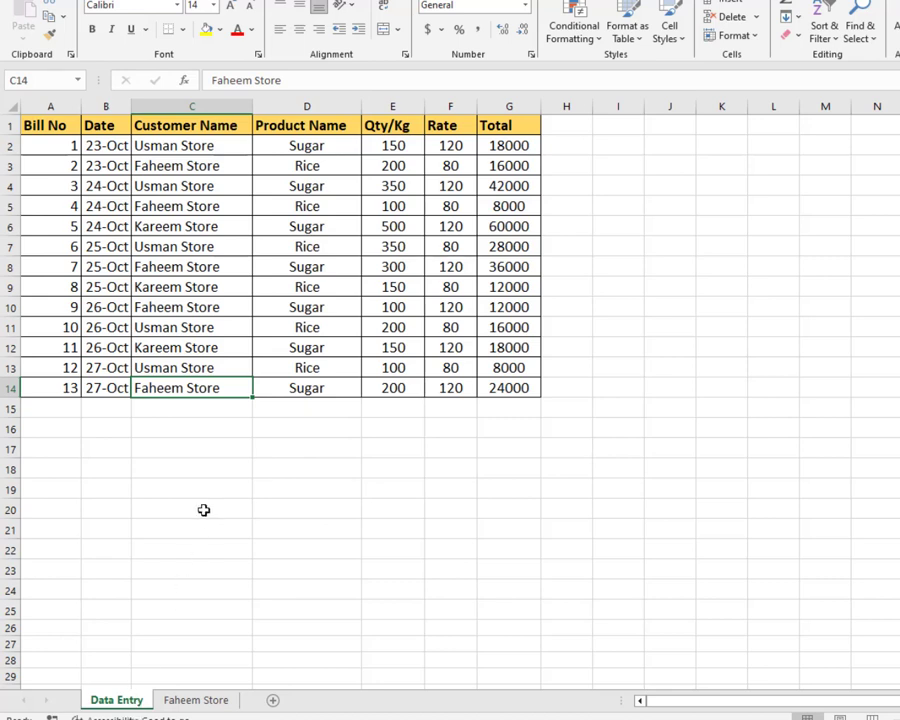
# Copy the header row A1:G1 from the Data Entry sheet to cell A1 of the Faheem Store sheet.
pyautogui.moveTo(53, 131); pyautogui.dragTo(496, 131)
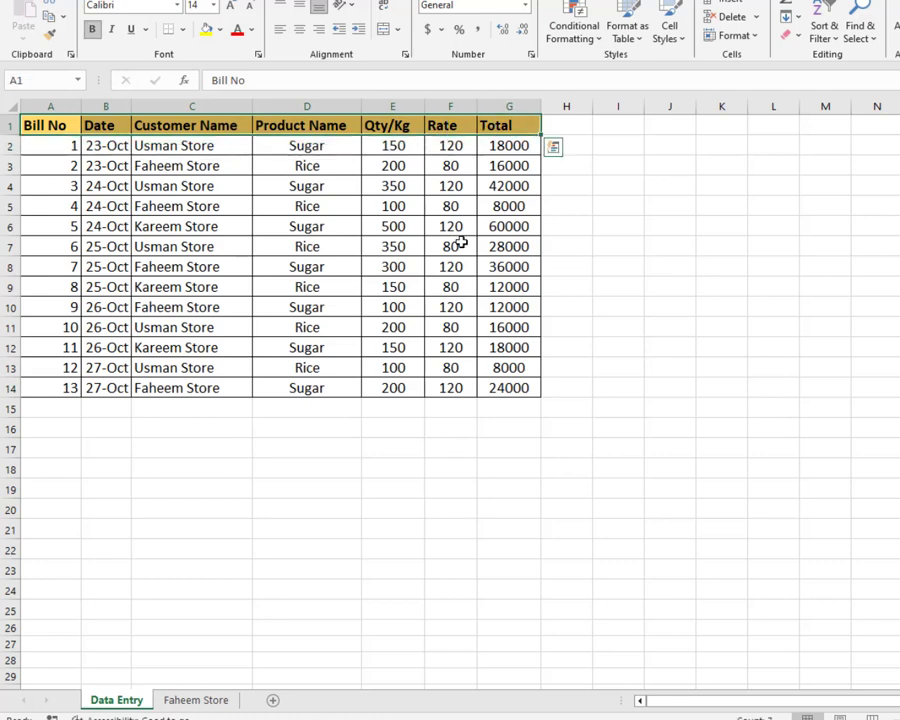
pyautogui.hotkey('ctrl', 'c')
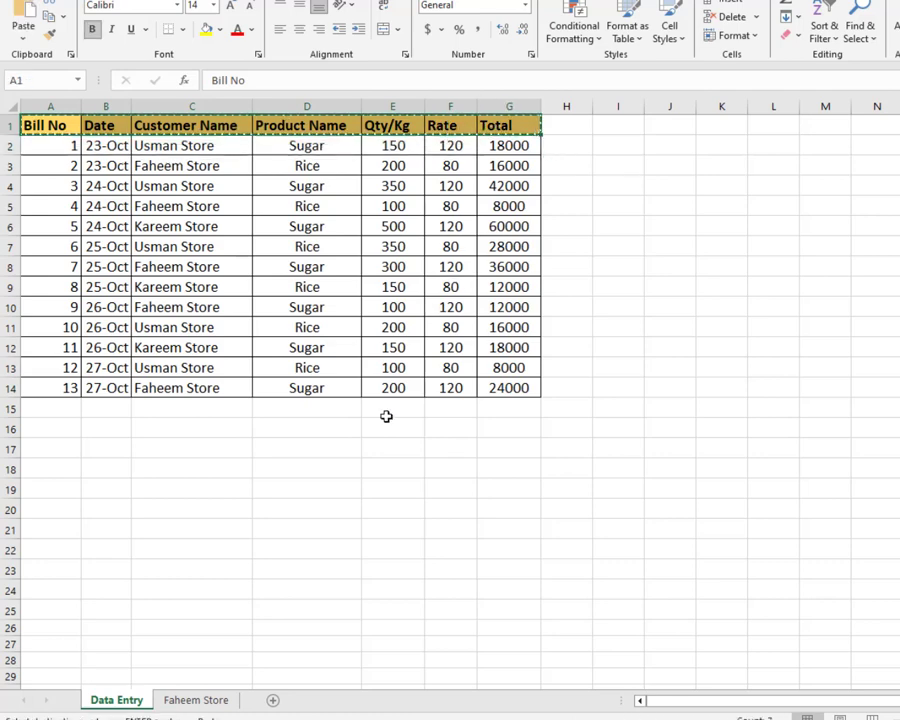
pyautogui.click(212, 700)
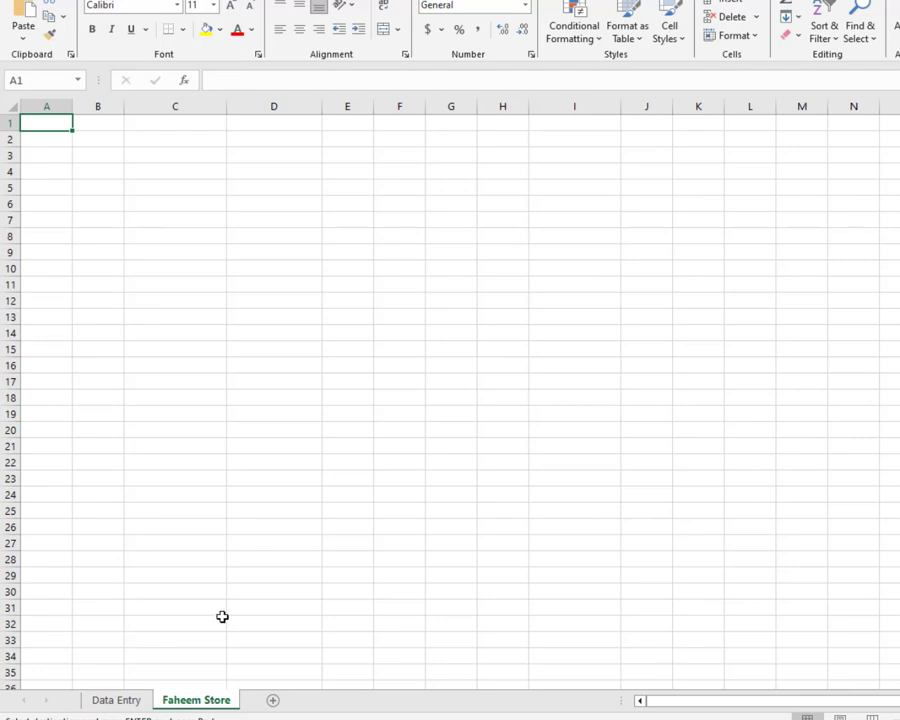
pyautogui.hotkey('ctrl', 'v')
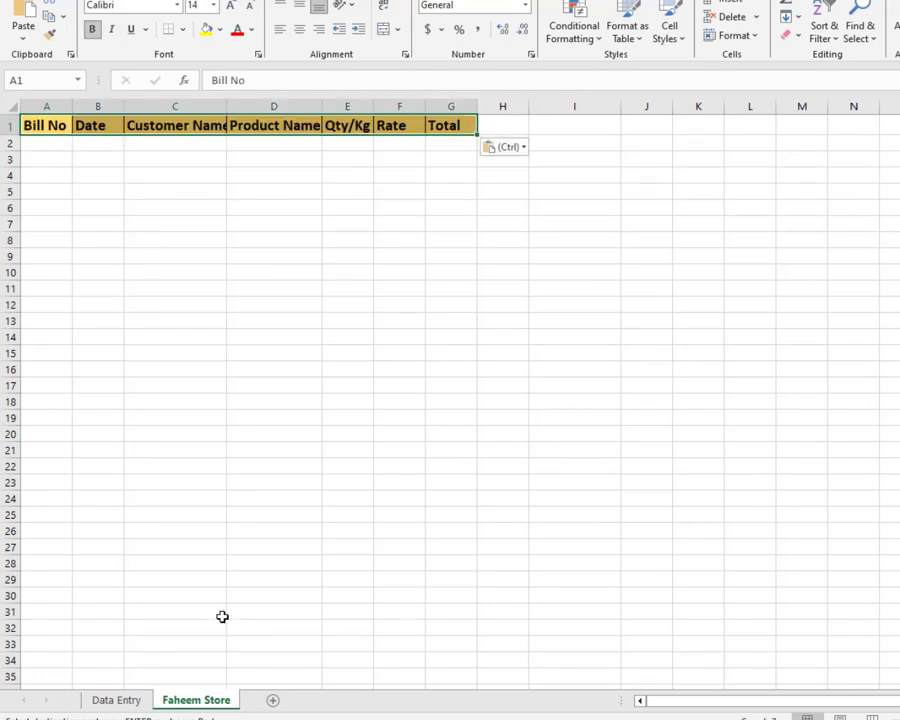
# Widen the Customer Name, Product Name, Date and Bill No columns slightly so their contents fit.
pyautogui.click(158, 272)
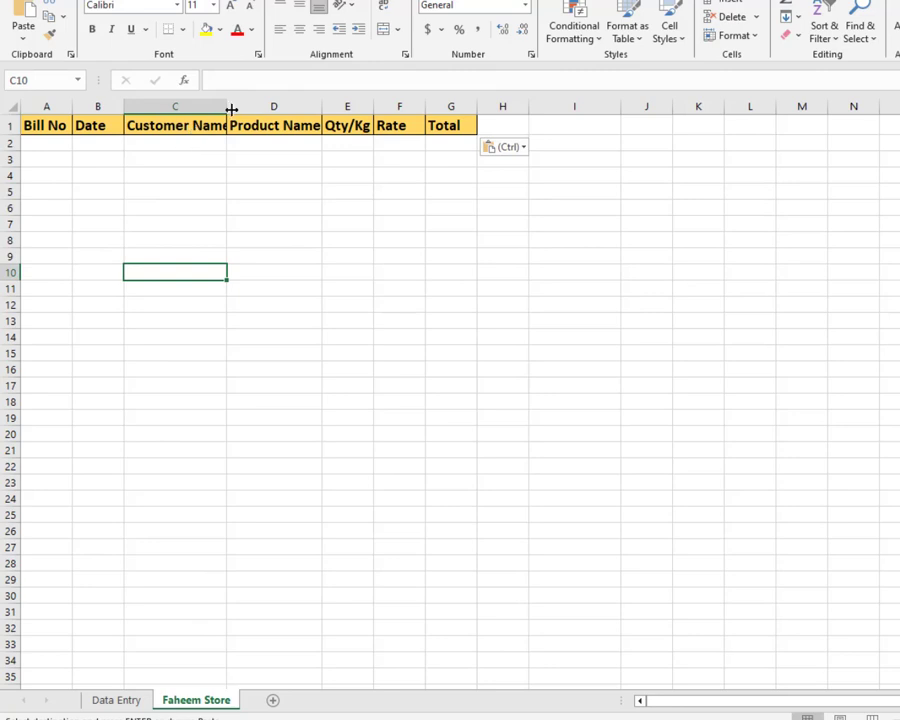
pyautogui.moveTo(229, 107); pyautogui.dragTo(236, 110)
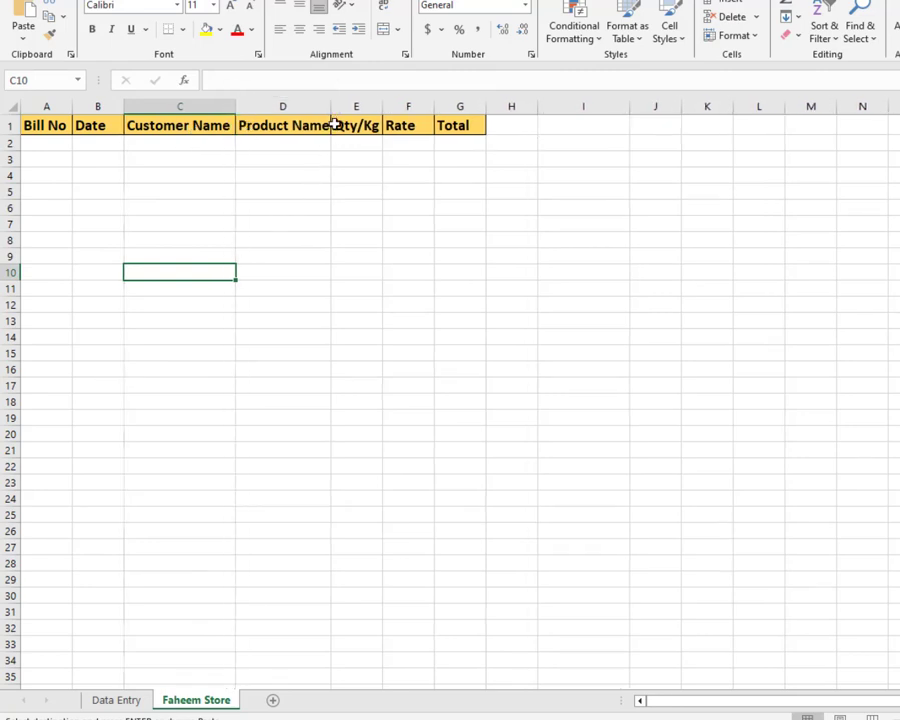
pyautogui.moveTo(333, 102); pyautogui.dragTo(336, 103)
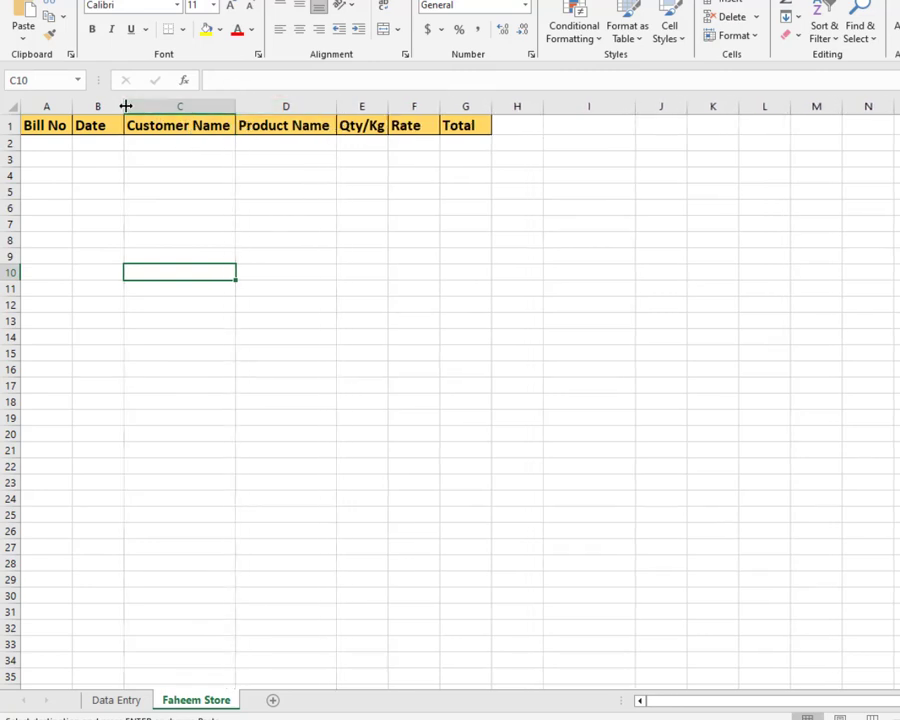
pyautogui.moveTo(125, 104); pyautogui.dragTo(136, 104)
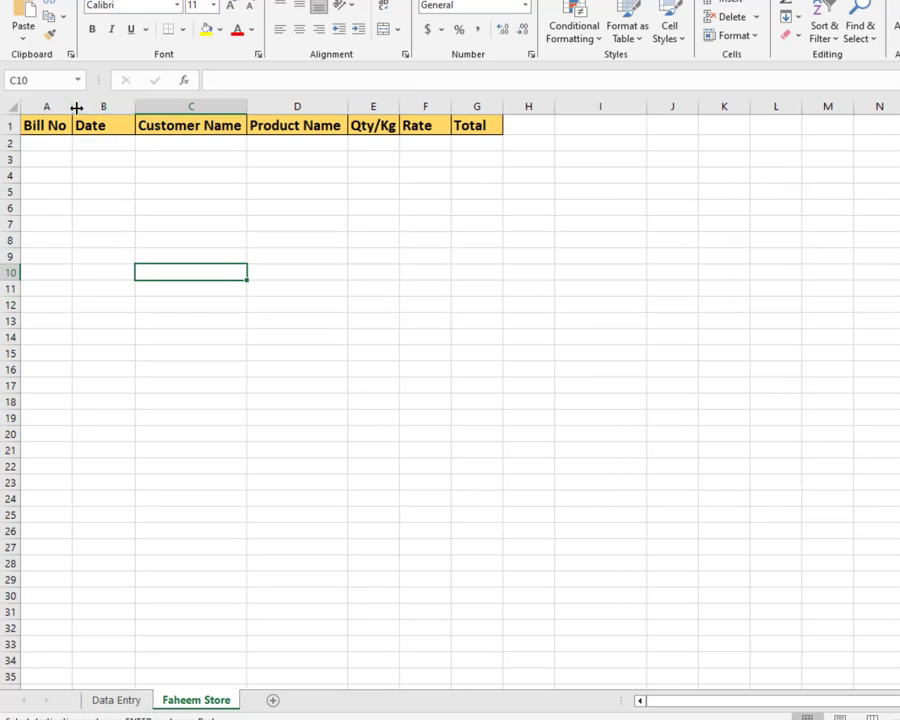
pyautogui.moveTo(73, 107); pyautogui.dragTo(76, 106)
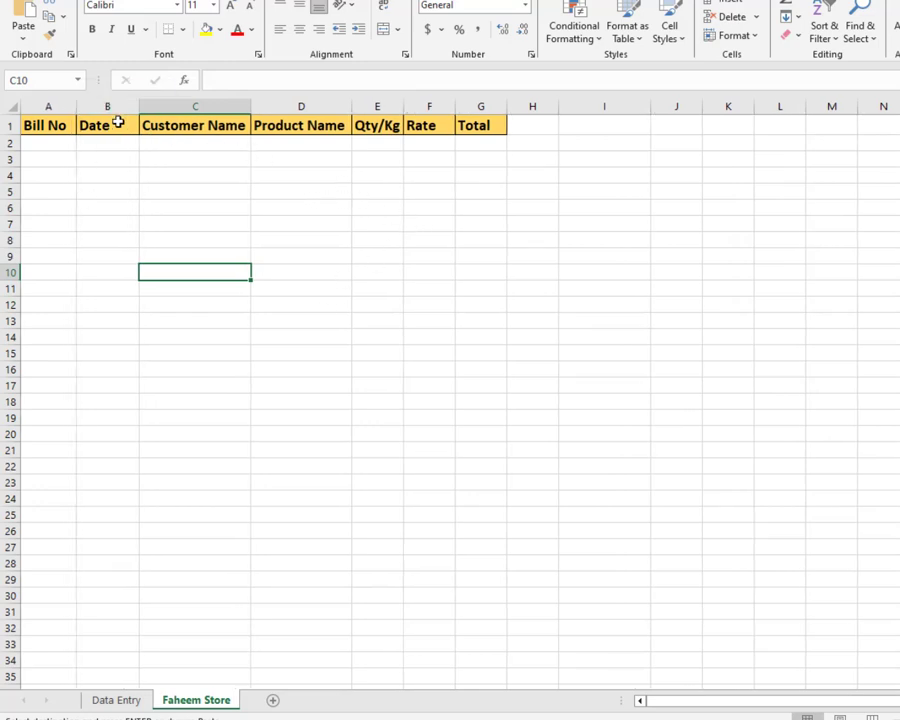
# Insert a new column before Bill No and widen it to slightly more than the Customer Name column's width.
pyautogui.click(56, 122)
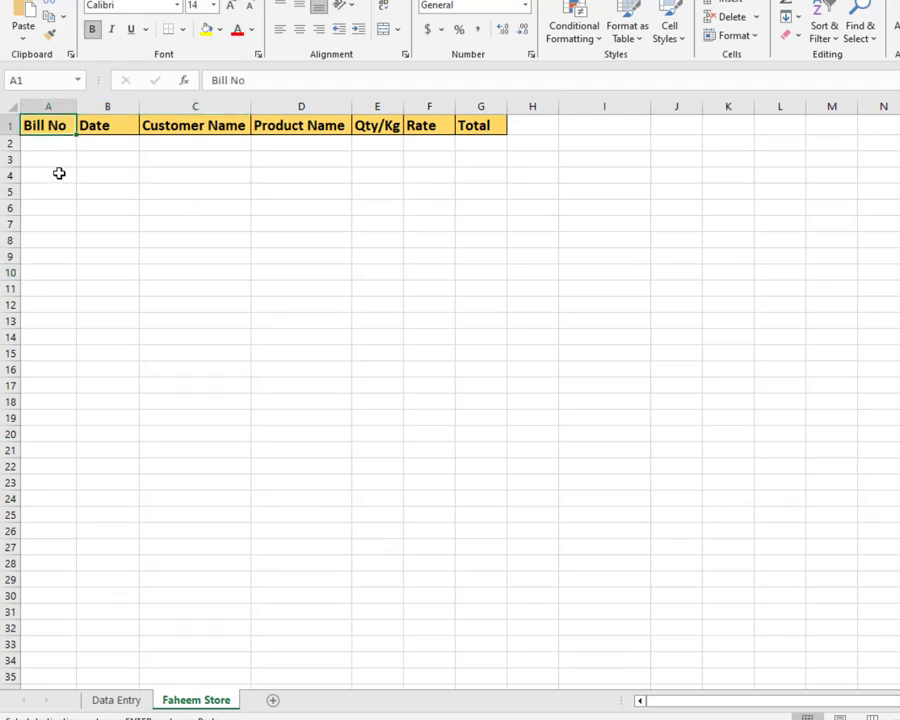
pyautogui.rightClick(48, 107)
pyautogui.click(95, 252)
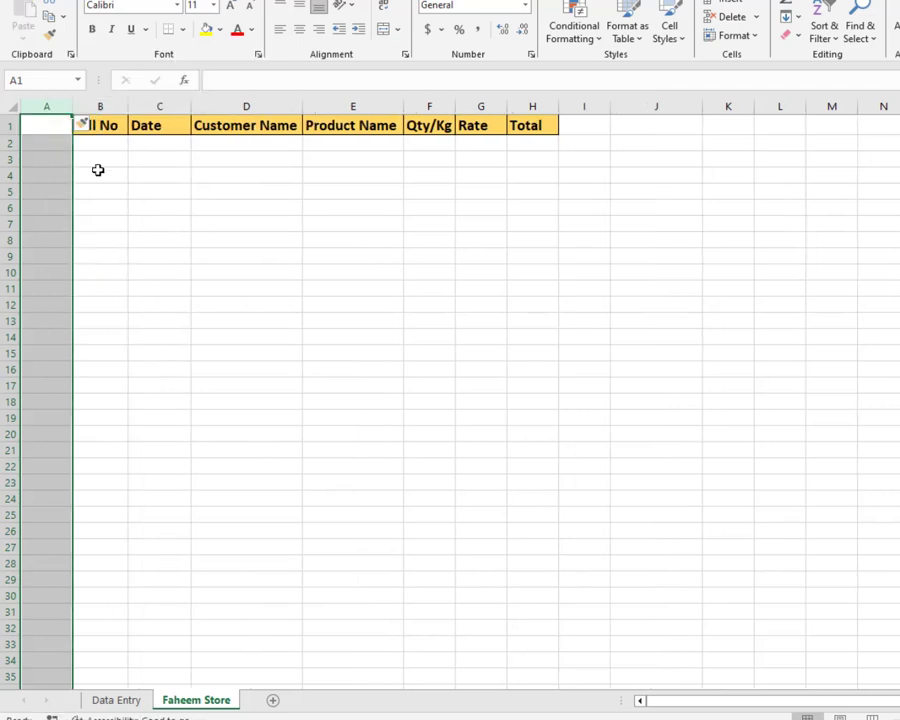
pyautogui.moveTo(72, 103); pyautogui.dragTo(138, 175)
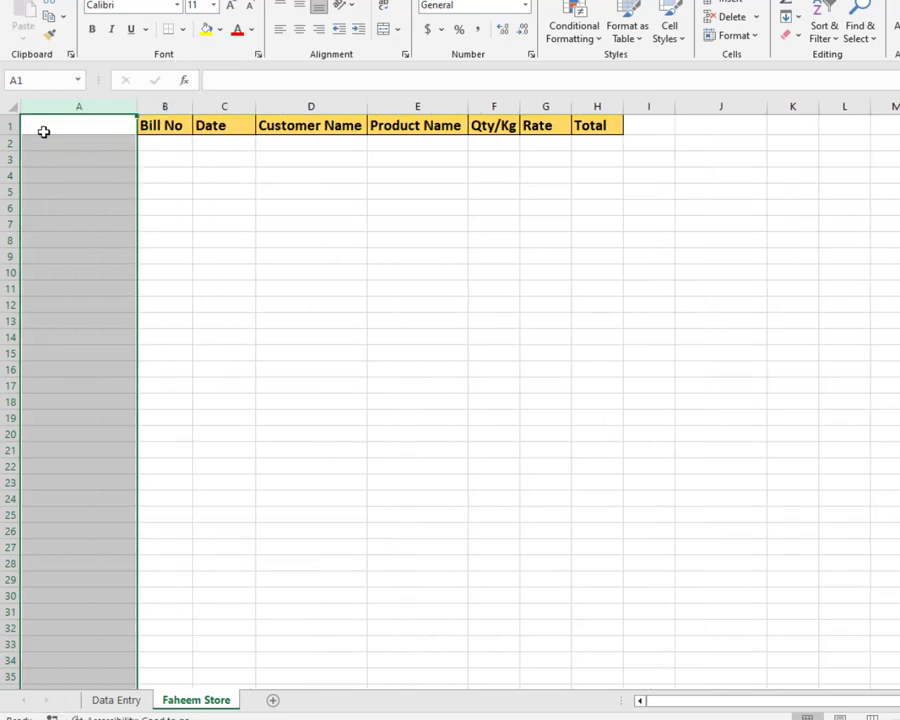
# Enter the heading "Helping Column" in cell A1 of the Faheem Store sheet.
pyautogui.click(42, 130)
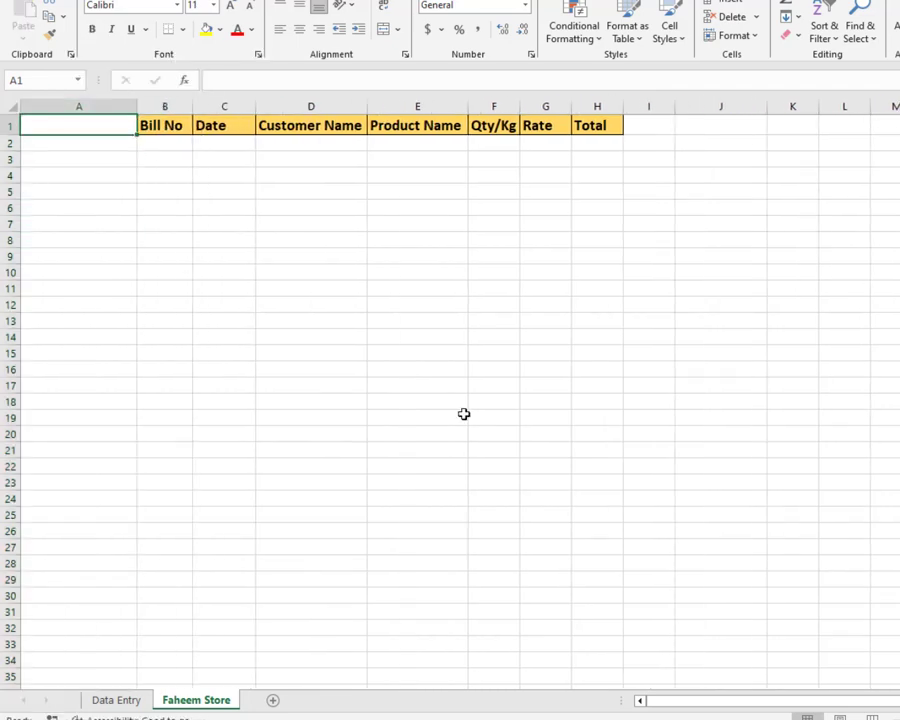
pyautogui.write('Helping C')
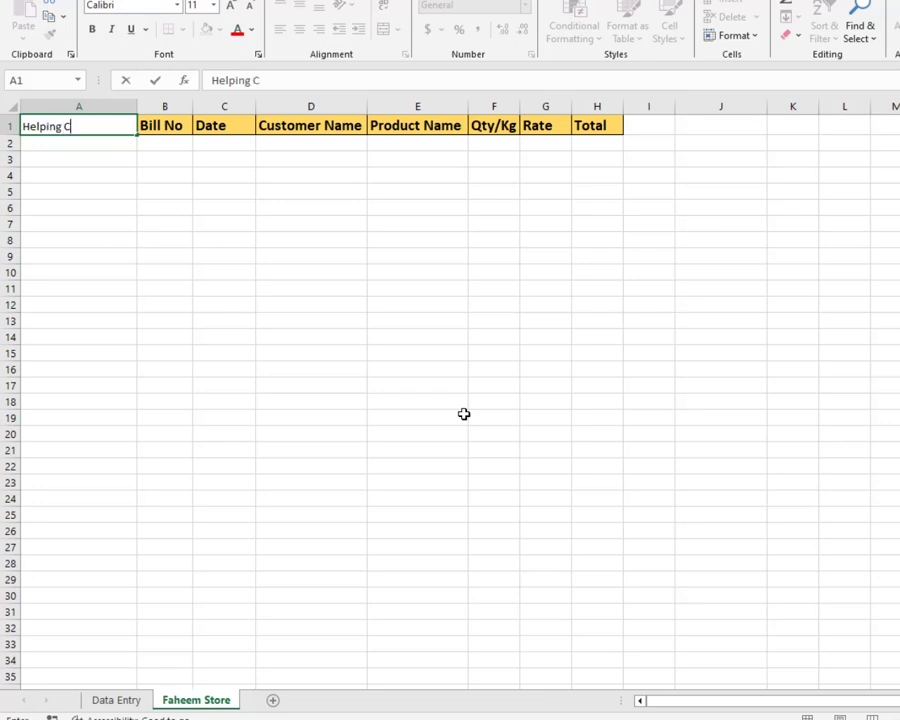
pyautogui.write('olumn')
pyautogui.click(141, 174)
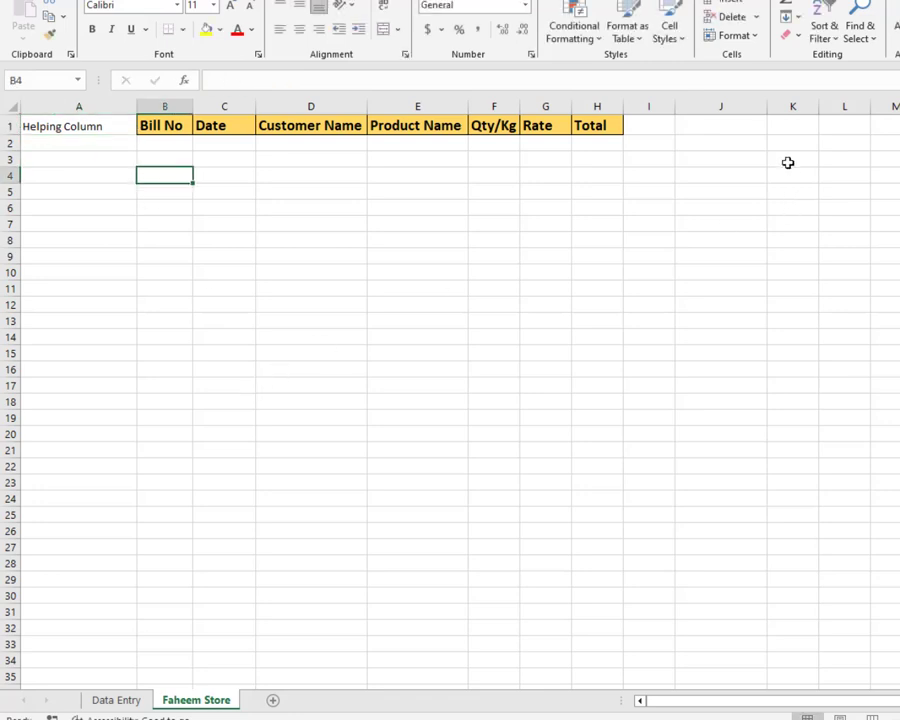
# Enter "Faheem Store" in cell J2 as the customer name to match.
pyautogui.click(713, 141)
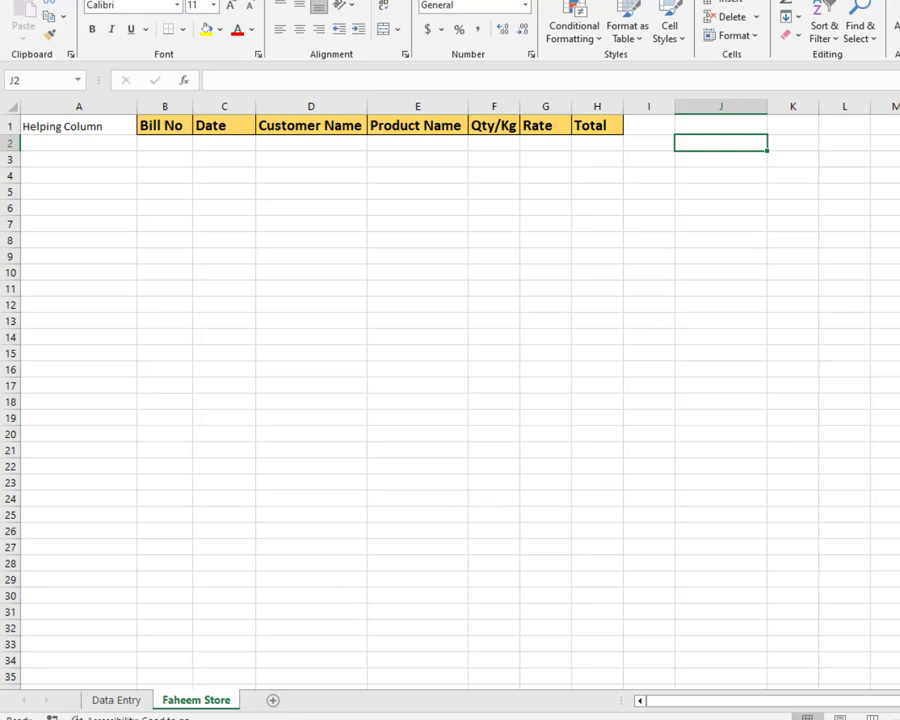
pyautogui.write('Fah')
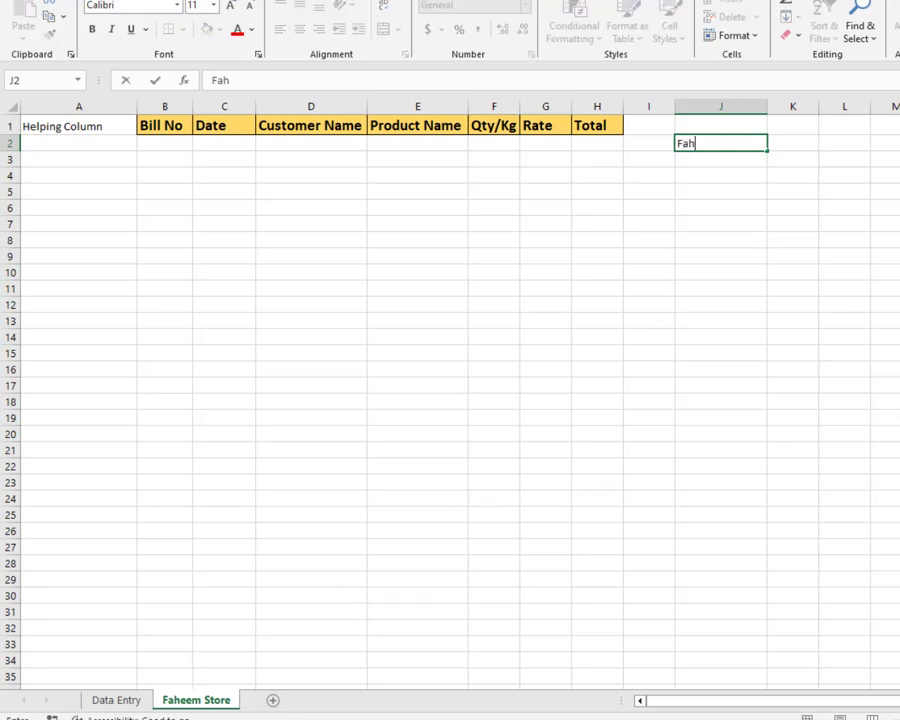
pyautogui.write('eem Store')
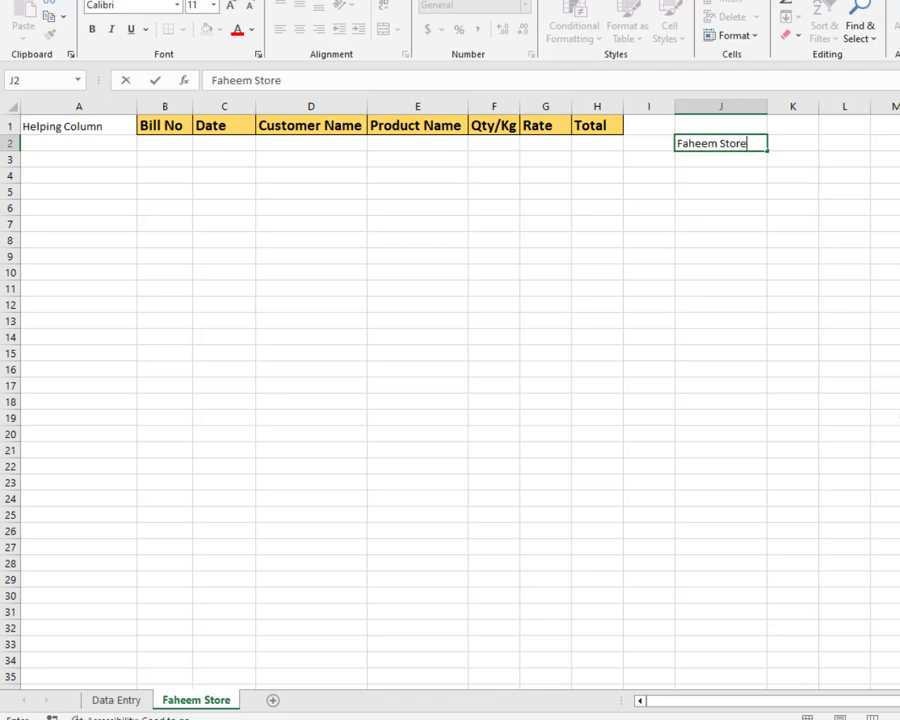
pyautogui.click(425, 295)
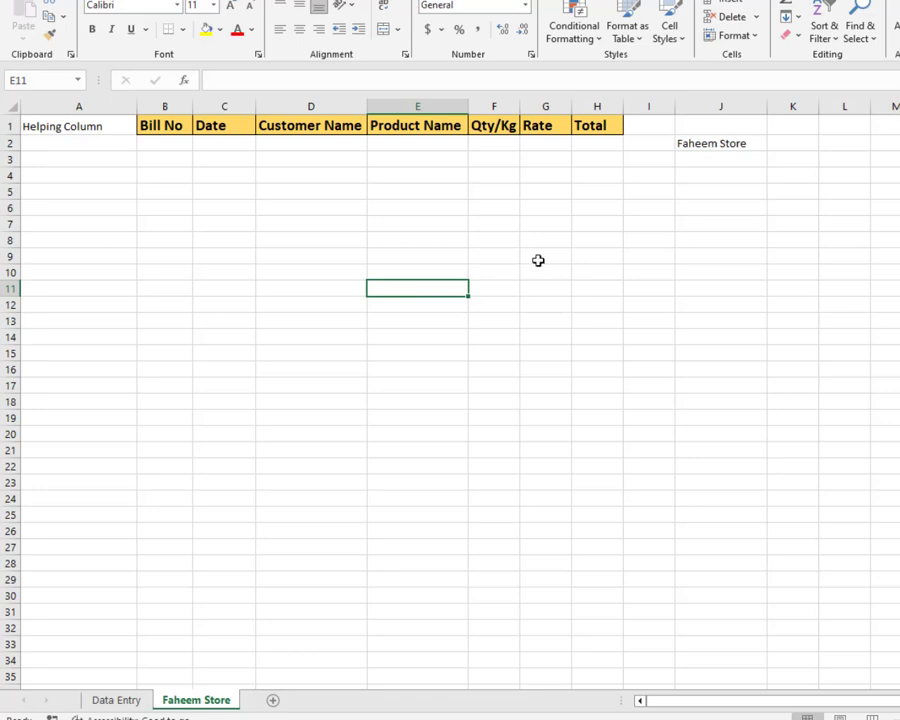
# Enter =IF($J$2='Data Entry'!C2,'Data Entry'!A2,"") in cell A2 of the Faheem Store sheet.
pyautogui.click(74, 146)
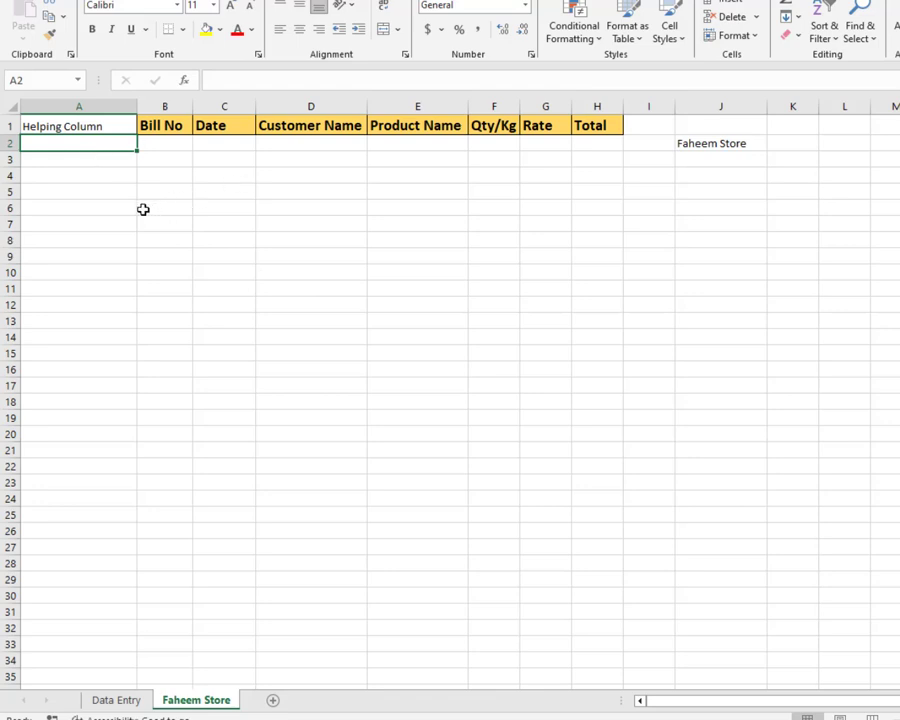
pyautogui.write('=if')
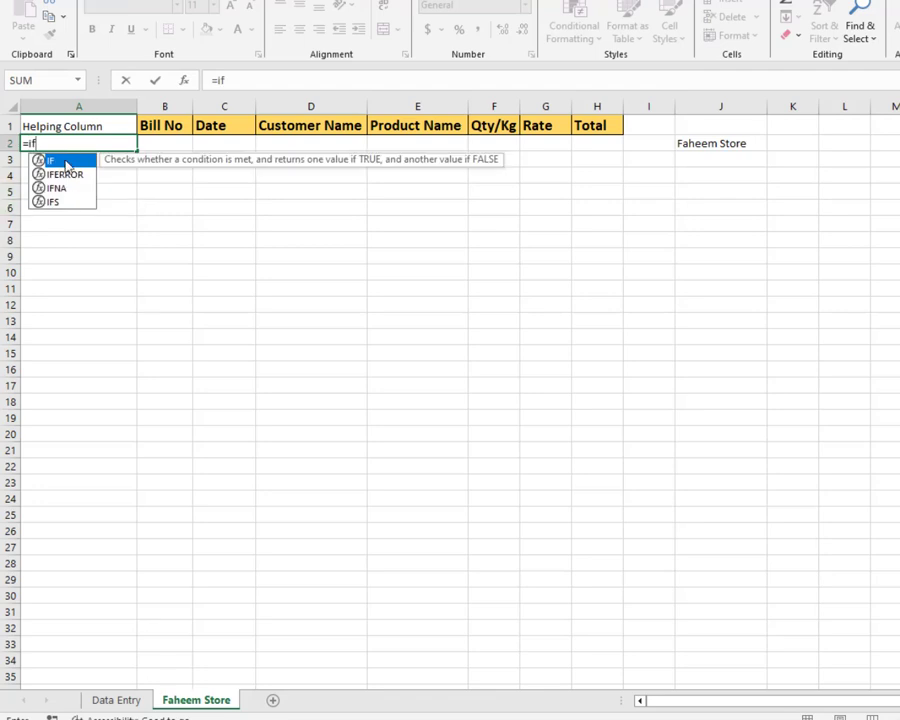
pyautogui.doubleClick(68, 160)
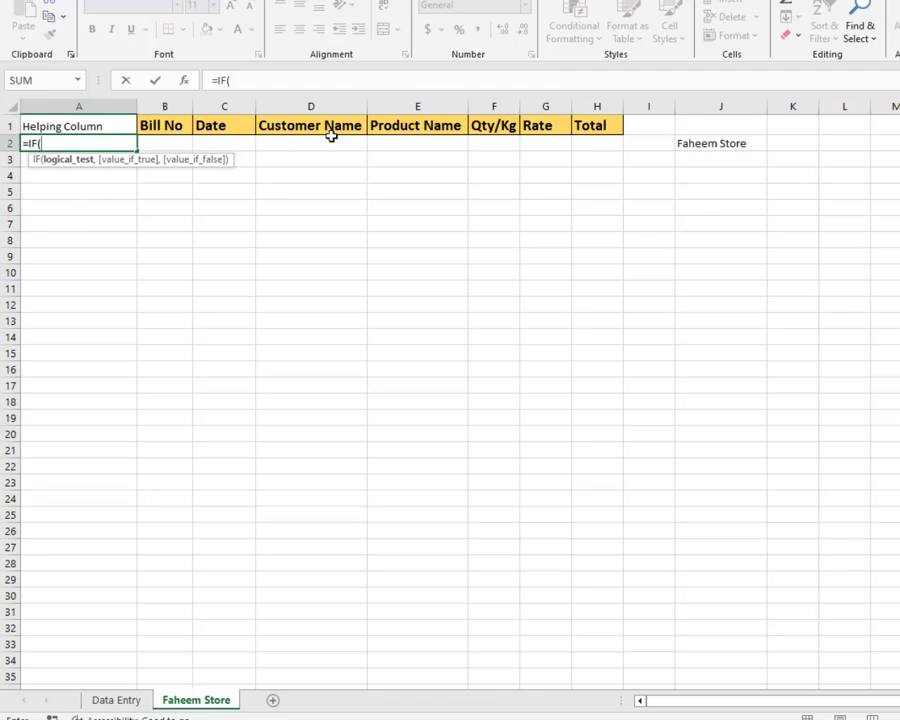
pyautogui.click(710, 144)
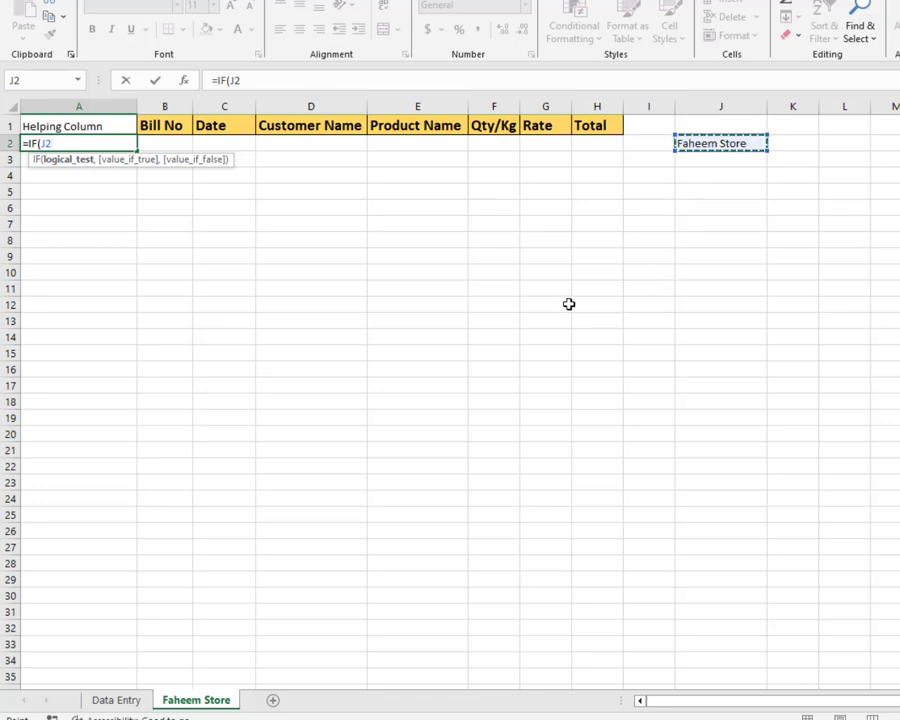
pyautogui.press('F4')
pyautogui.write('=')
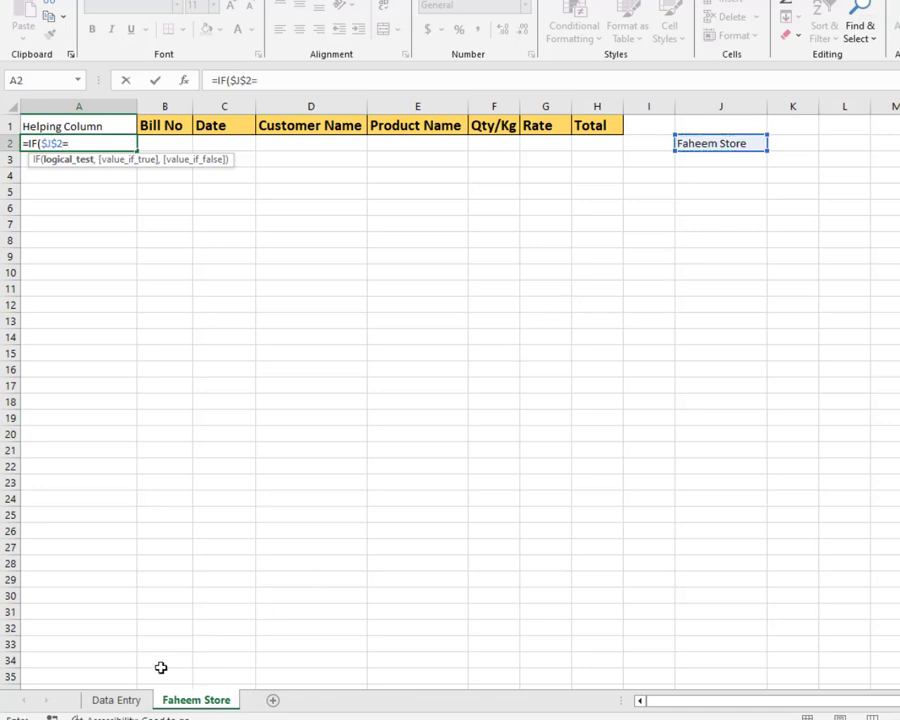
pyautogui.click(116, 700)
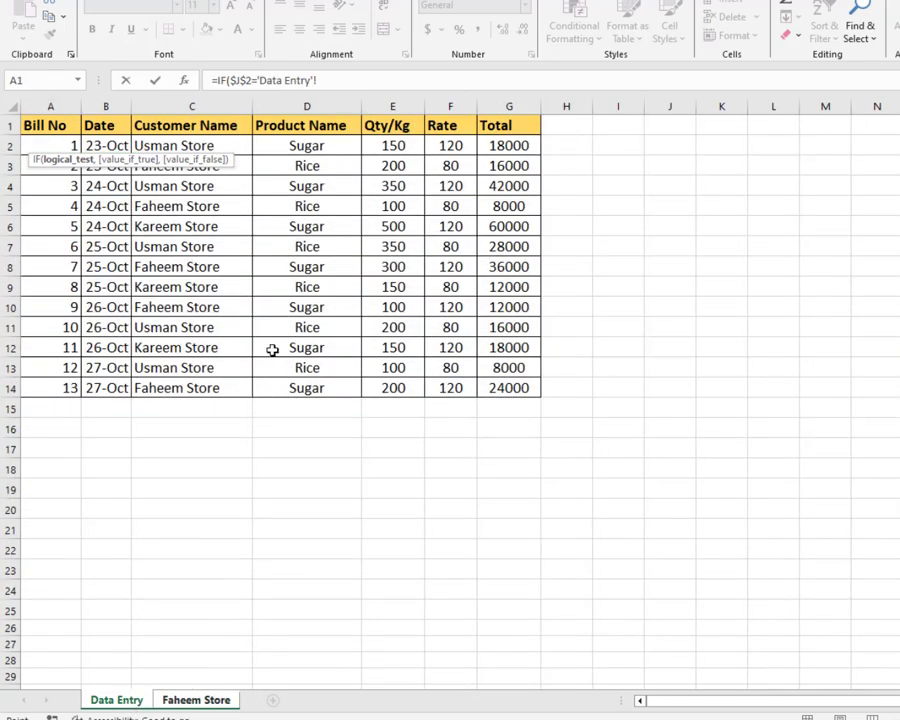
pyautogui.click(211, 148)
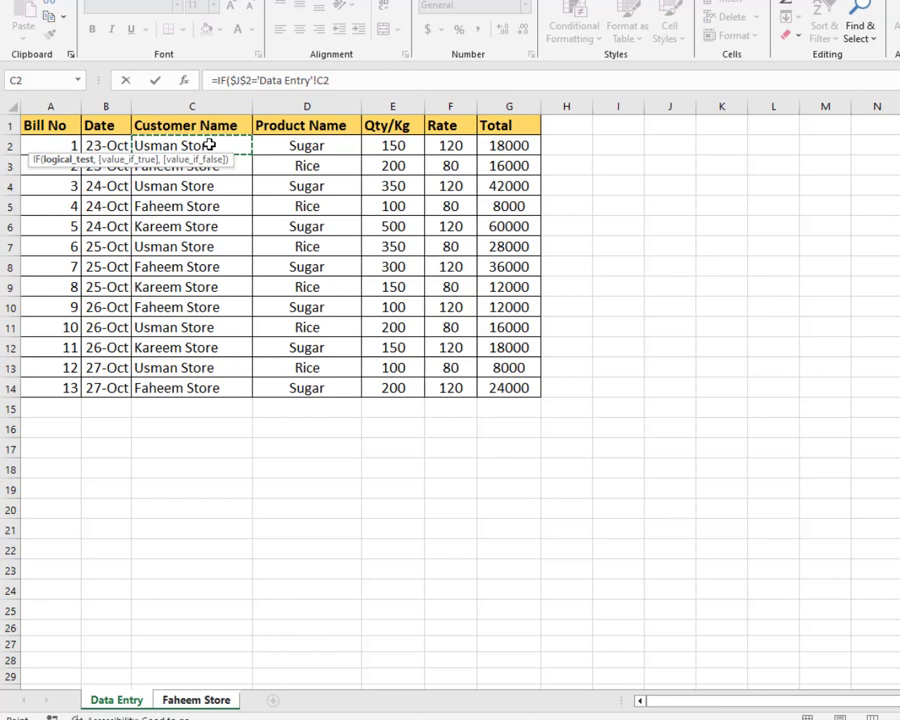
pyautogui.click(345, 79)
pyautogui.write(',')
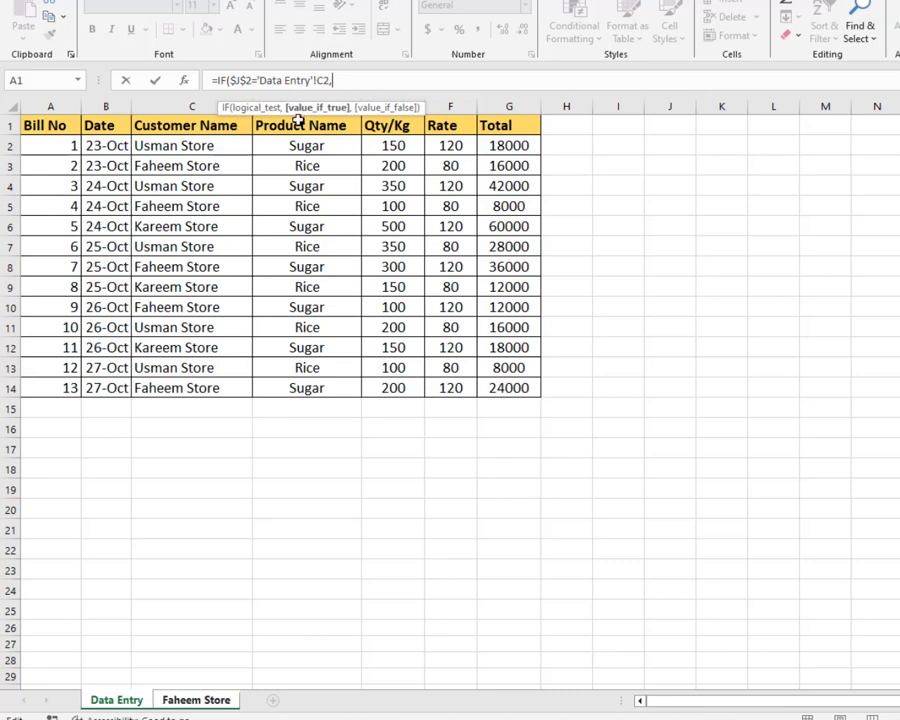
pyautogui.click(65, 150)
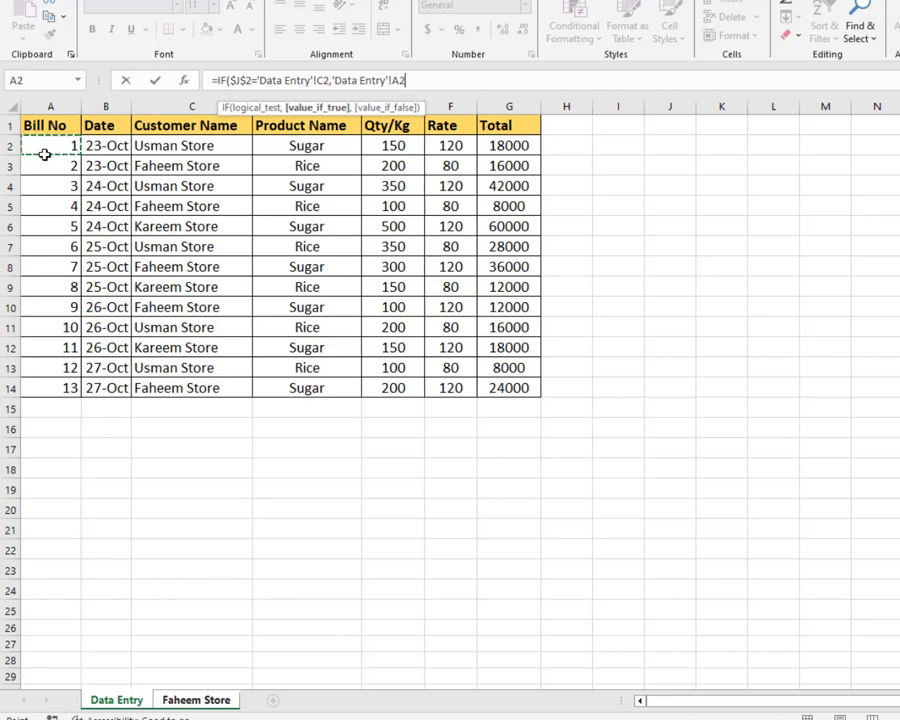
pyautogui.write(',')
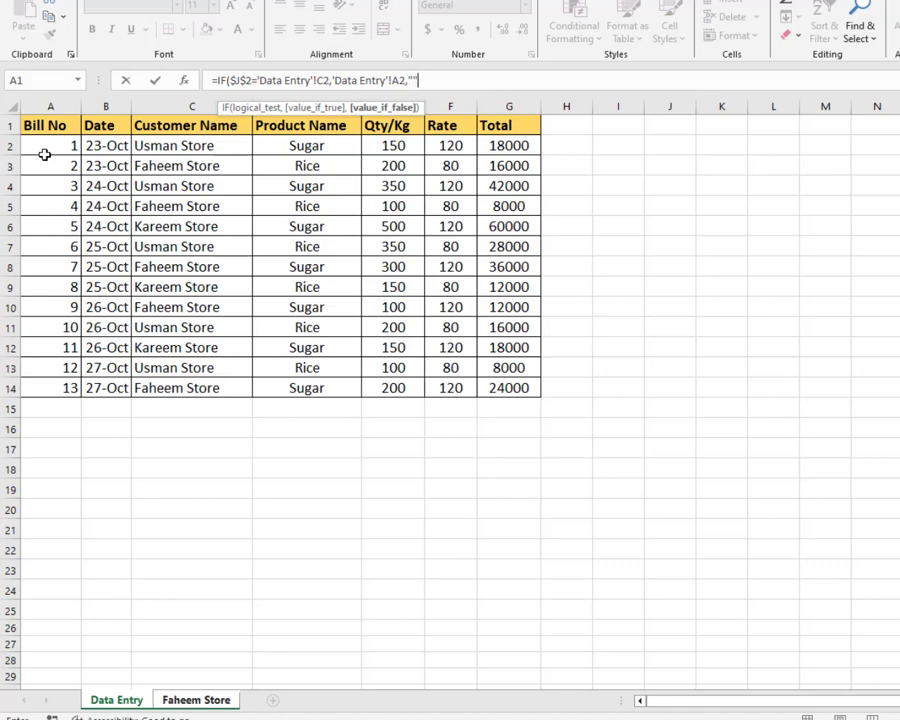
pyautogui.write('"")')
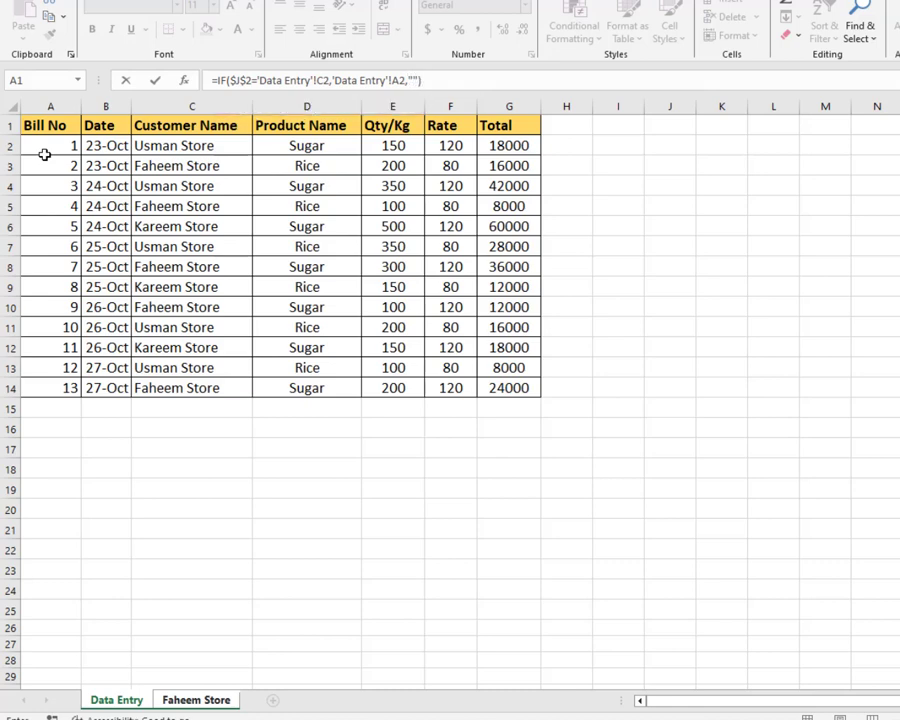
pyautogui.press('Return')
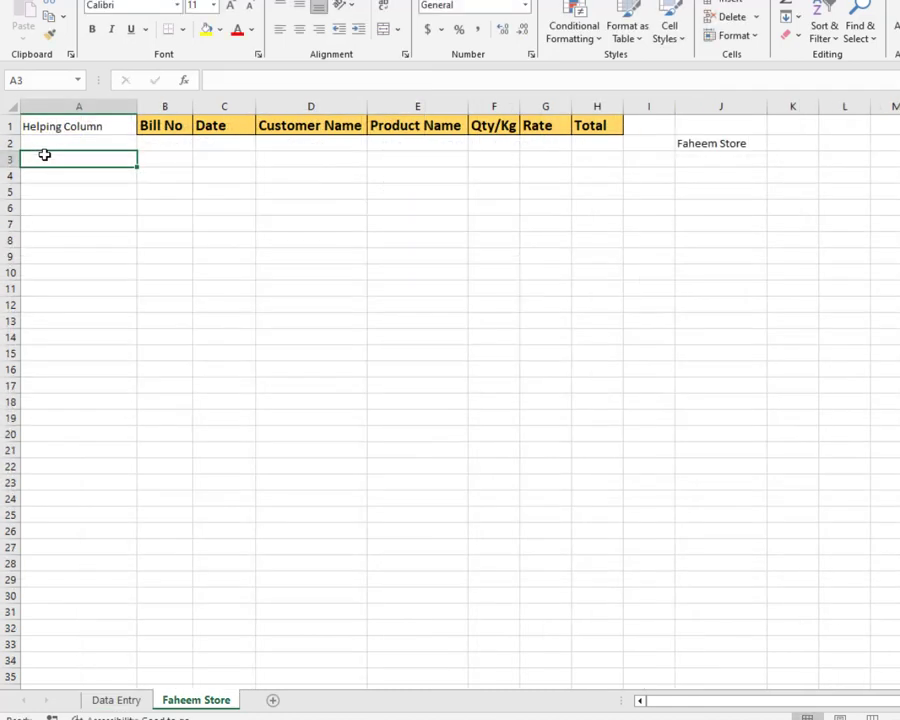
# Compare the A2 formula with the first Data Entry customer, fill it down through A25 and inspect the filled cells.
pyautogui.click(110, 145)
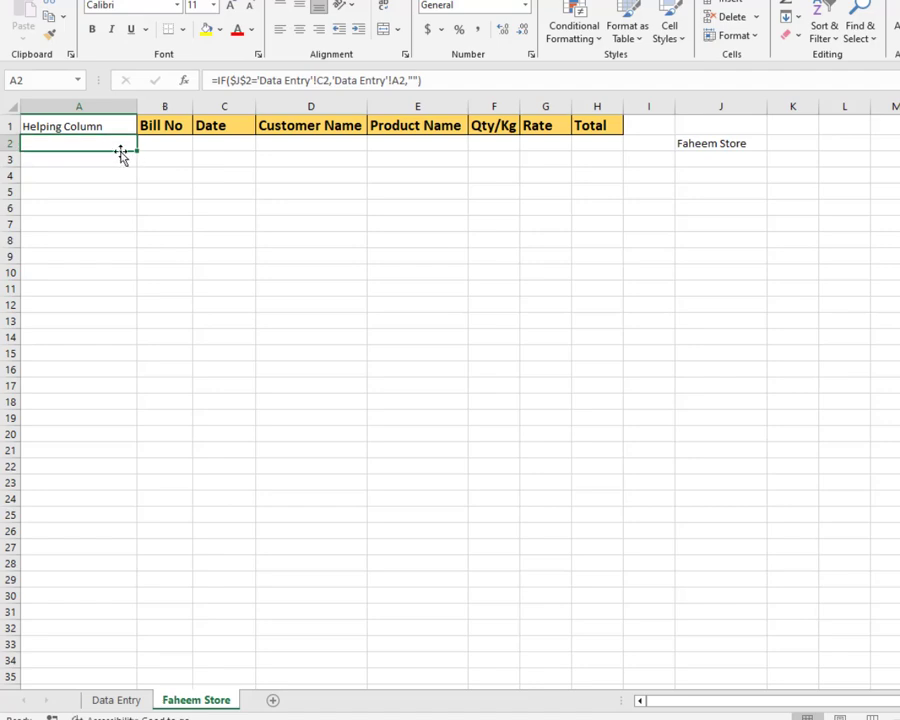
pyautogui.click(117, 700)
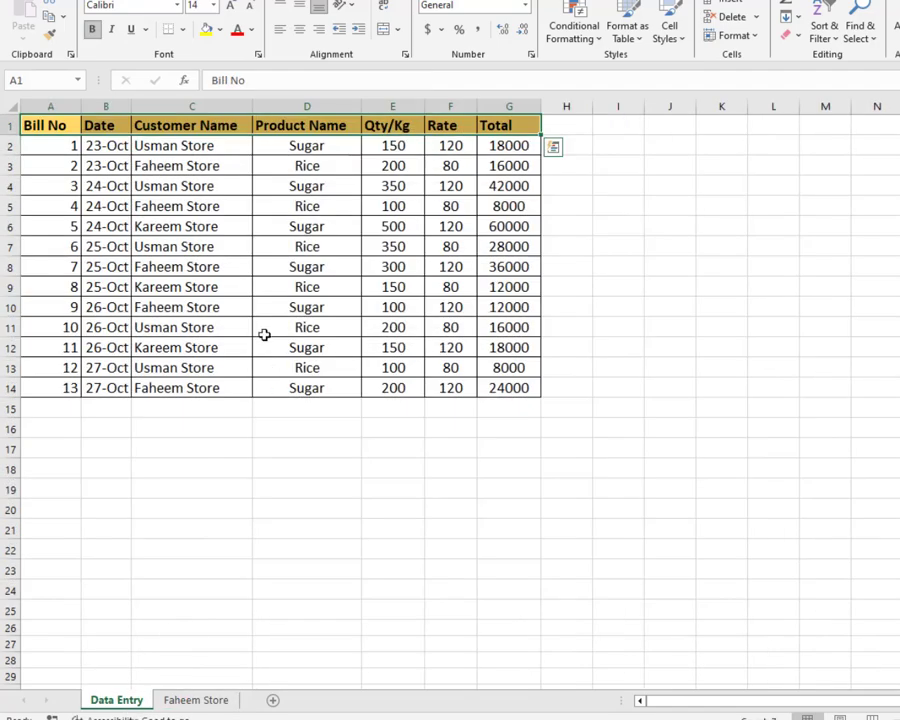
pyautogui.click(188, 147)
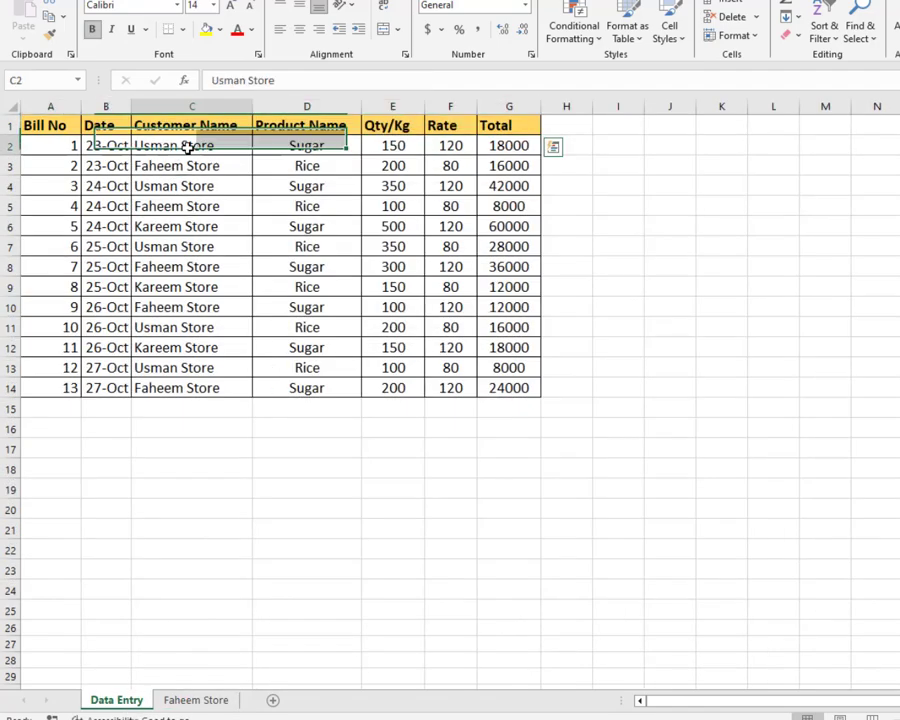
pyautogui.click(178, 702)
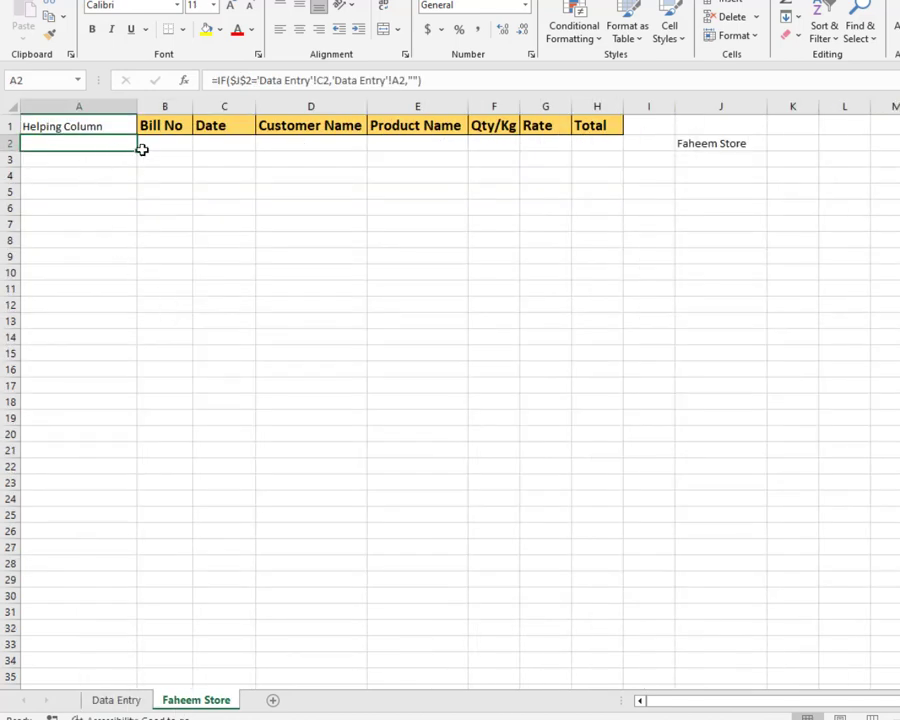
pyautogui.moveTo(138, 150); pyautogui.dragTo(127, 518)
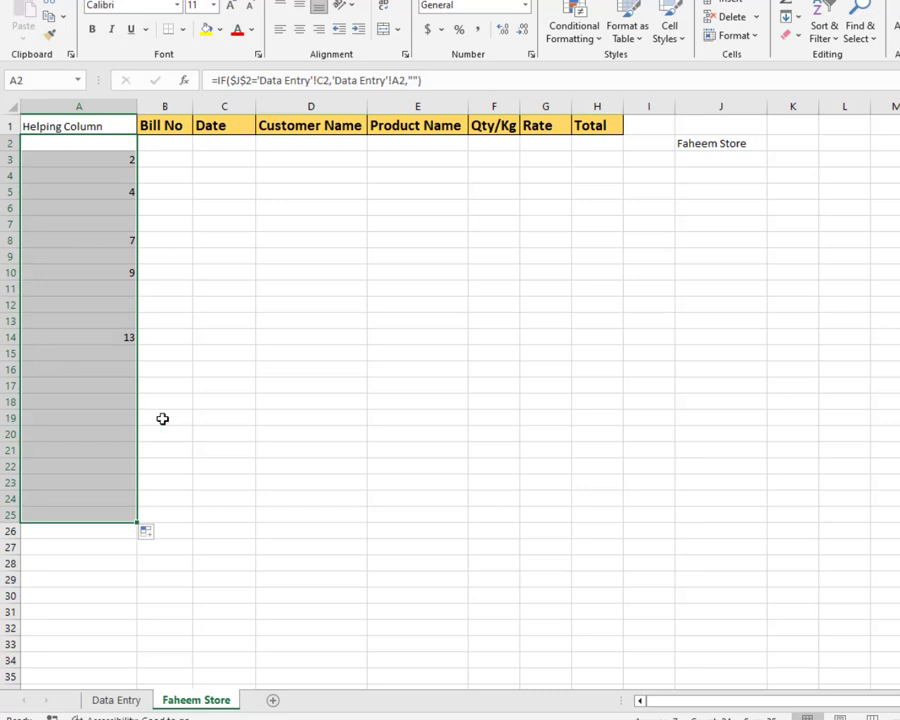
pyautogui.click(177, 251)
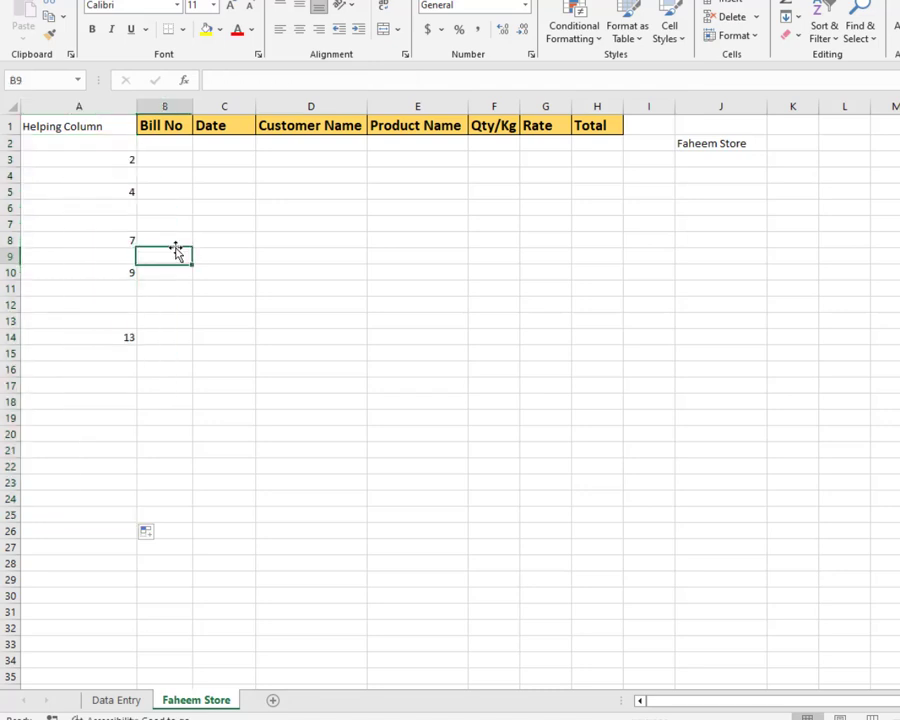
pyautogui.click(130, 163)
pyautogui.click(127, 189)
pyautogui.click(120, 238)
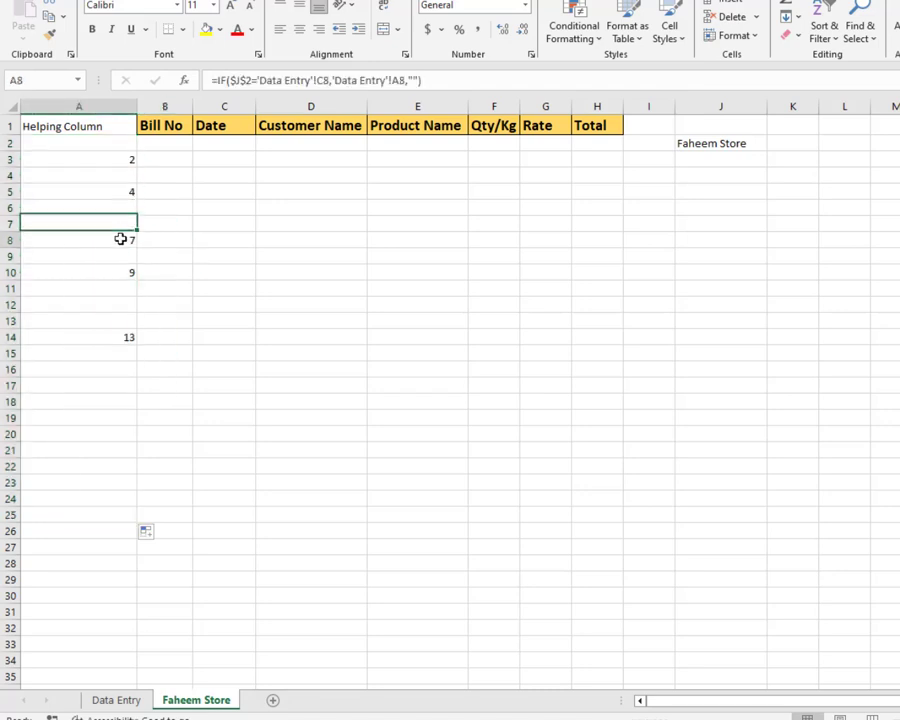
pyautogui.click(122, 271)
pyautogui.click(112, 335)
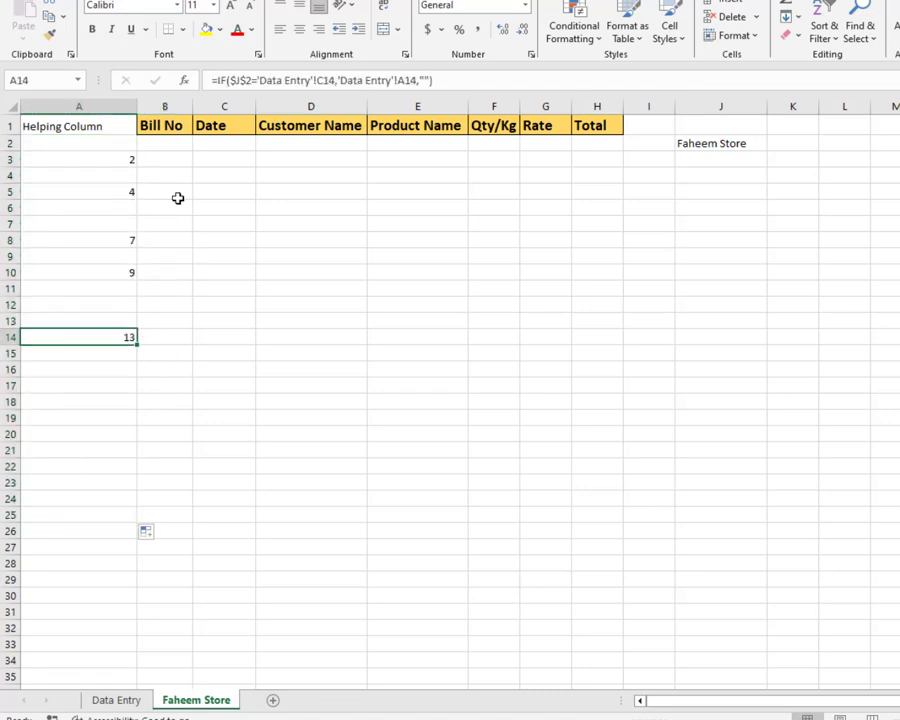
# Enter =SMALL(A2:A25,ROWS($B$2:B2)) in cell B2 under Bill No to list the helper column's smallest values in order.
pyautogui.click(177, 147)
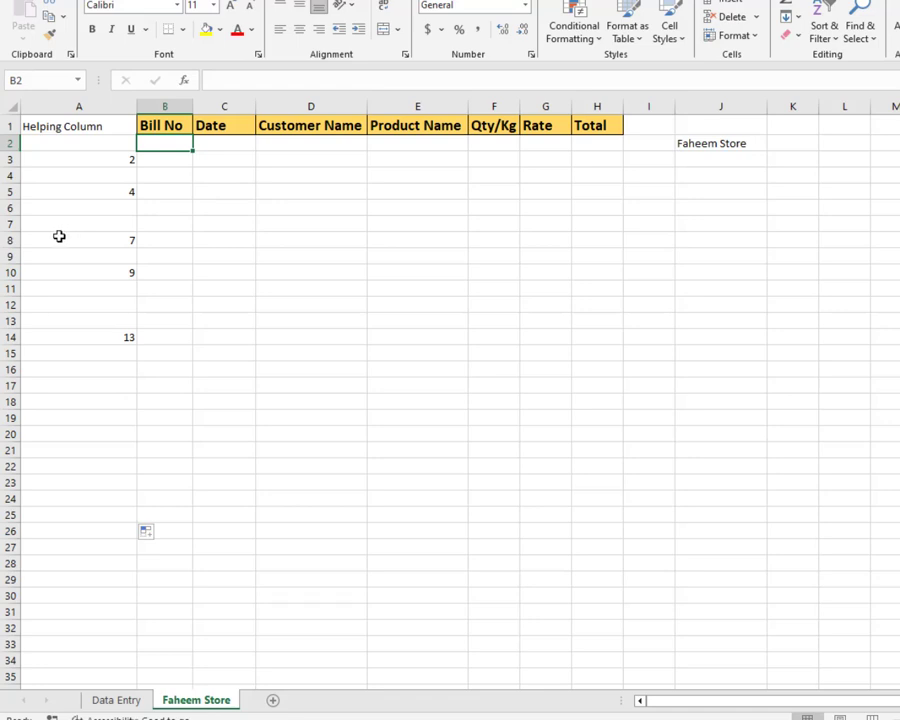
pyautogui.write('=sma')
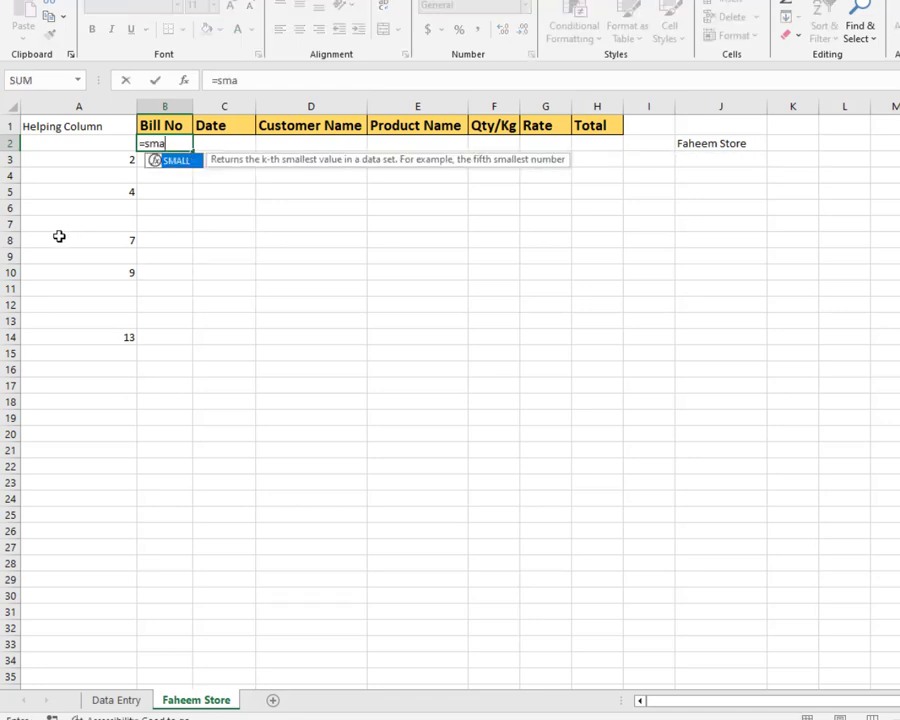
pyautogui.doubleClick(176, 161)
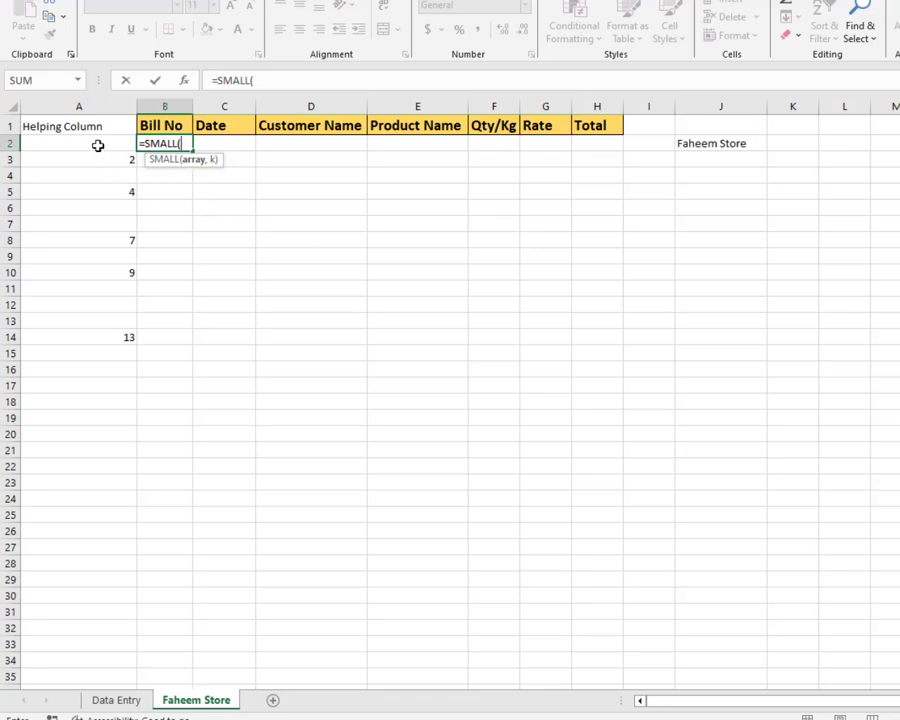
pyautogui.moveTo(98, 146); pyautogui.dragTo(64, 510)
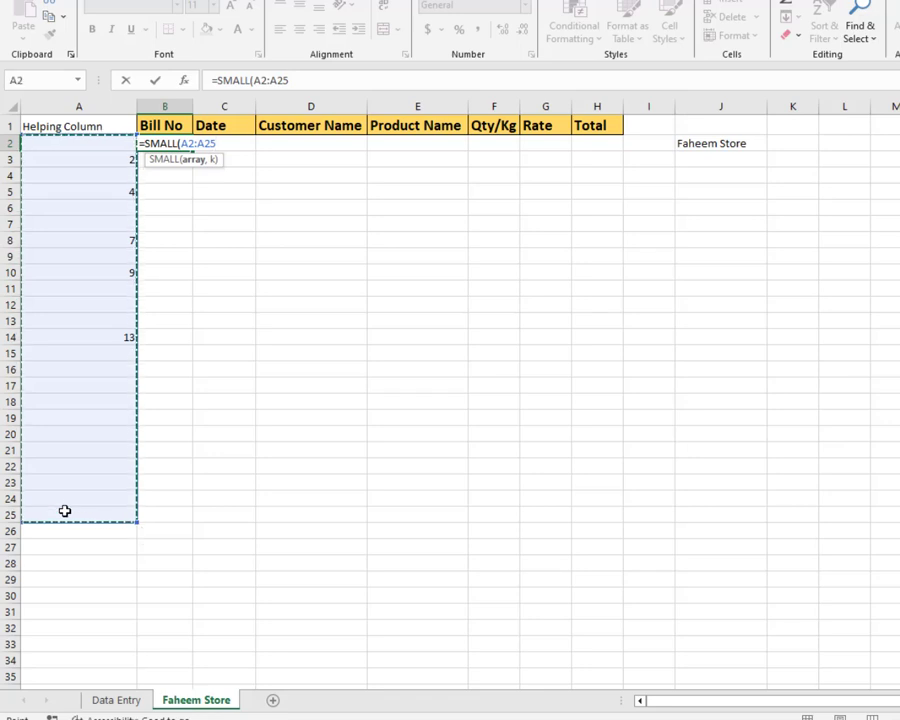
pyautogui.write(',')
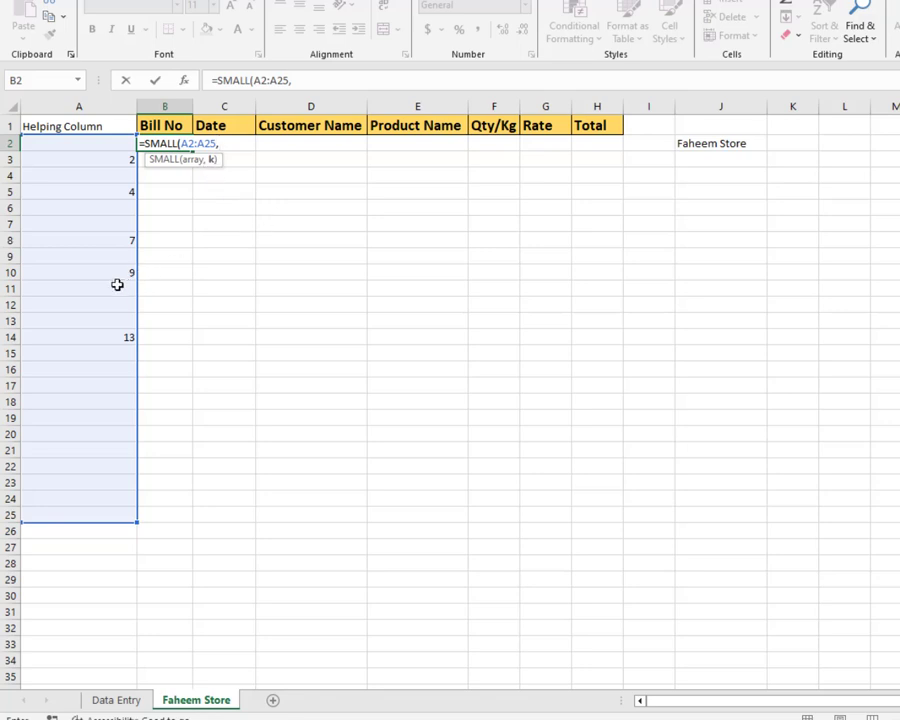
pyautogui.write('rows')
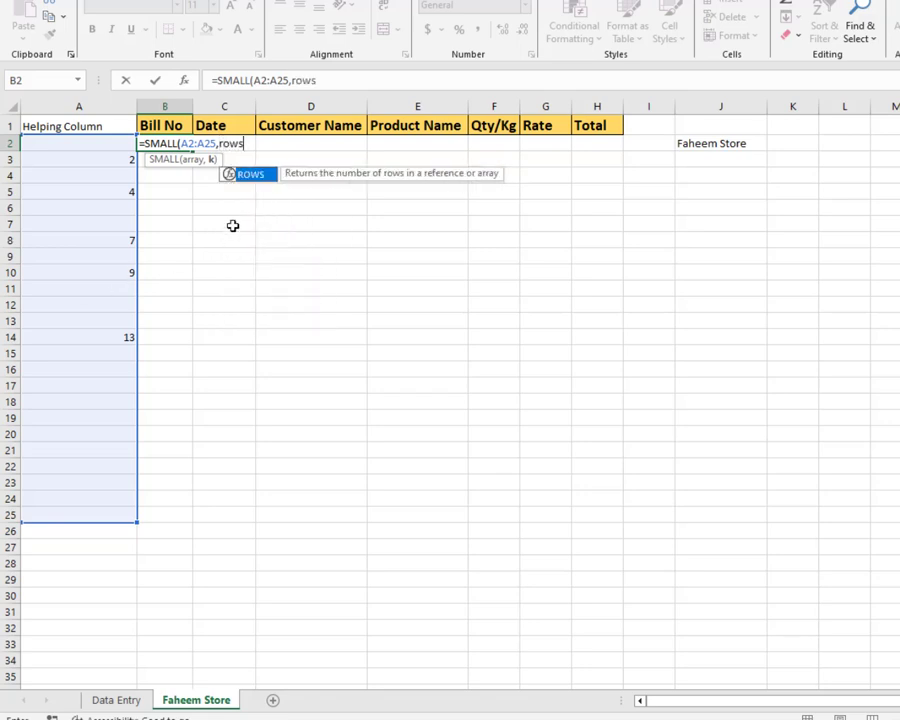
pyautogui.doubleClick(252, 175)
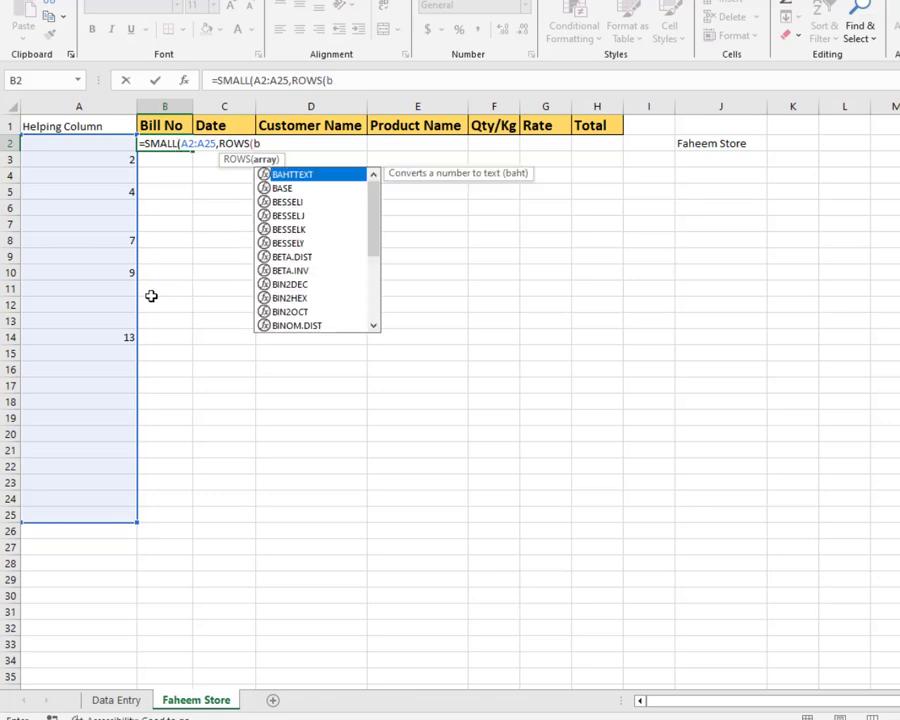
pyautogui.write('2')
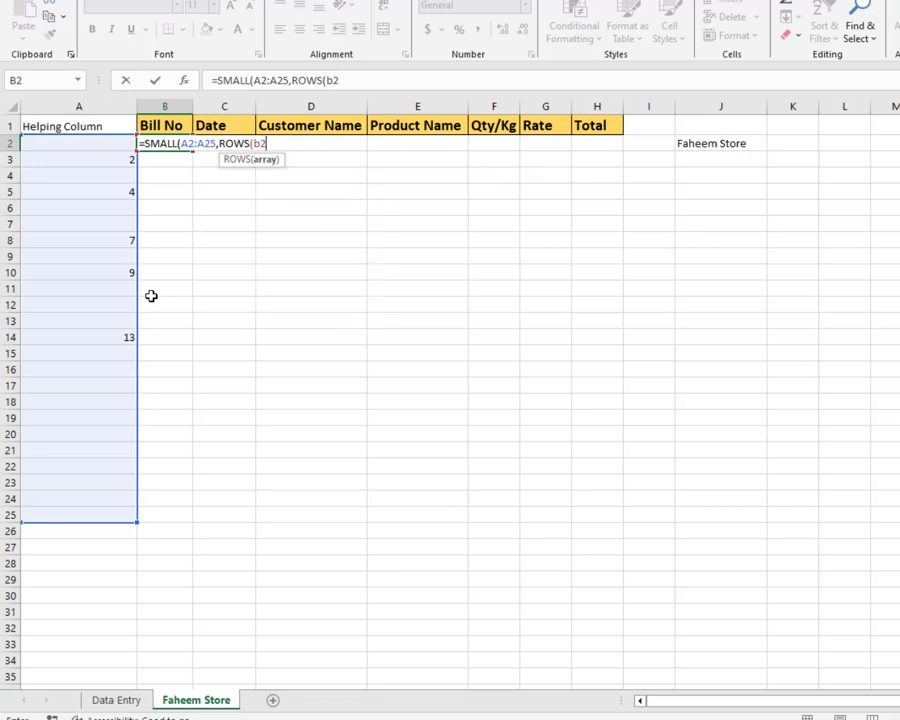
pyautogui.press('F4')
pyautogui.write(':b2')
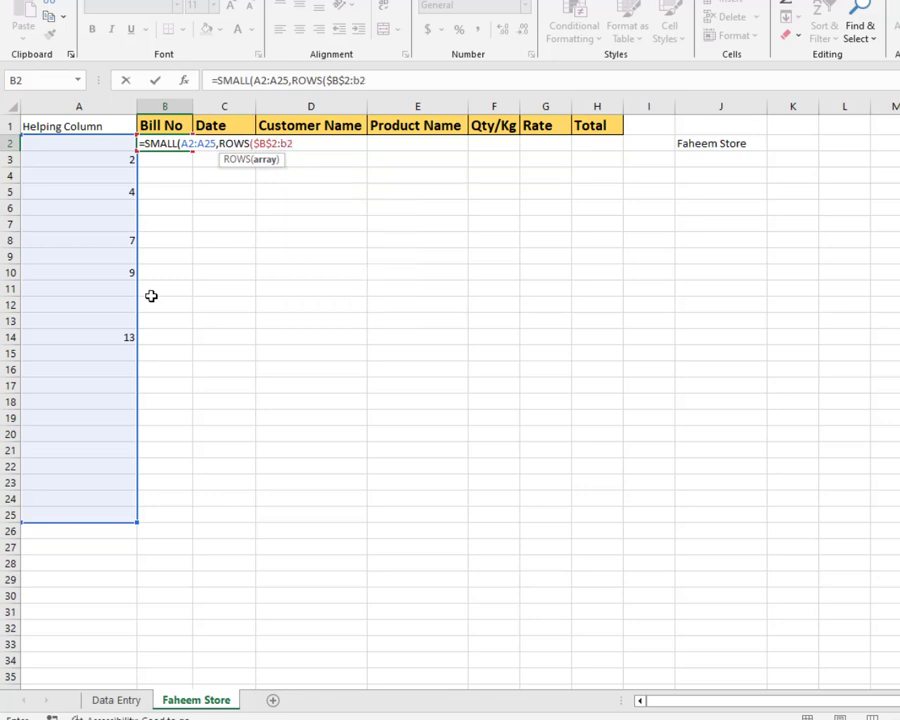
pyautogui.write(')')
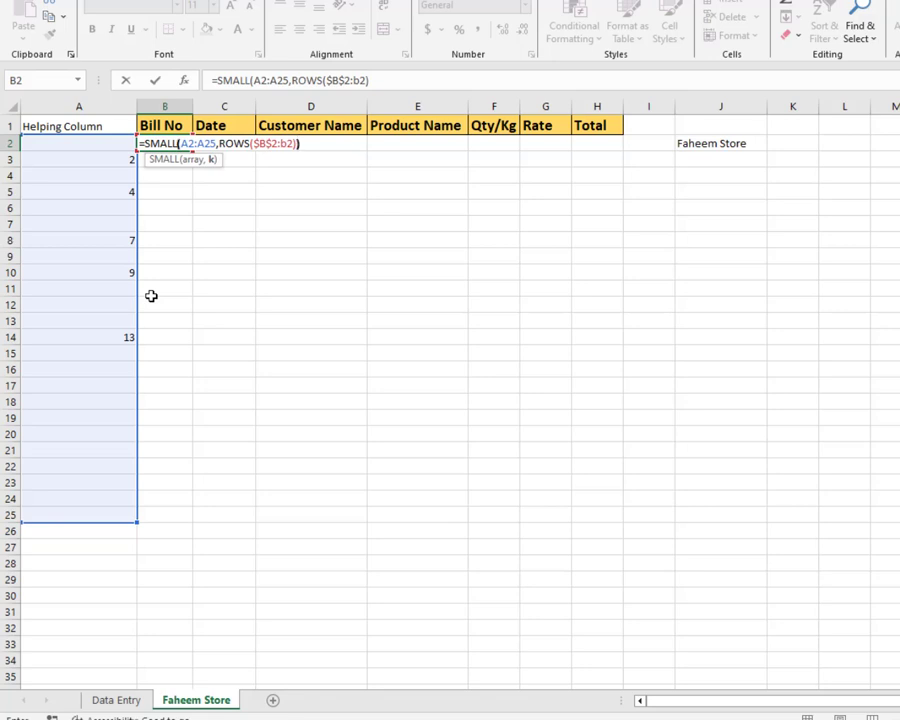
pyautogui.write(')')
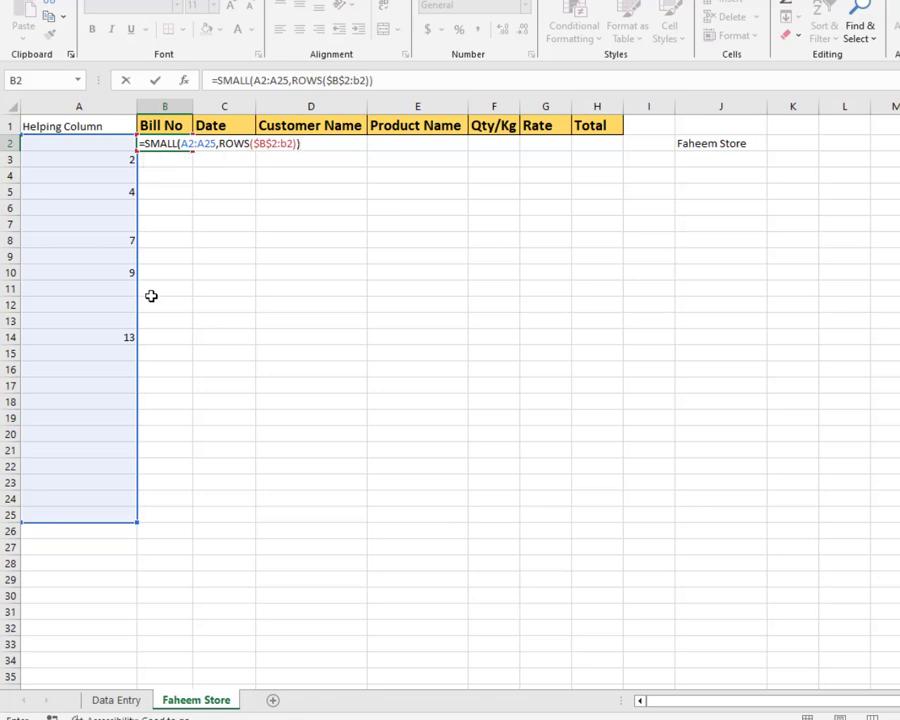
pyautogui.press('Return')
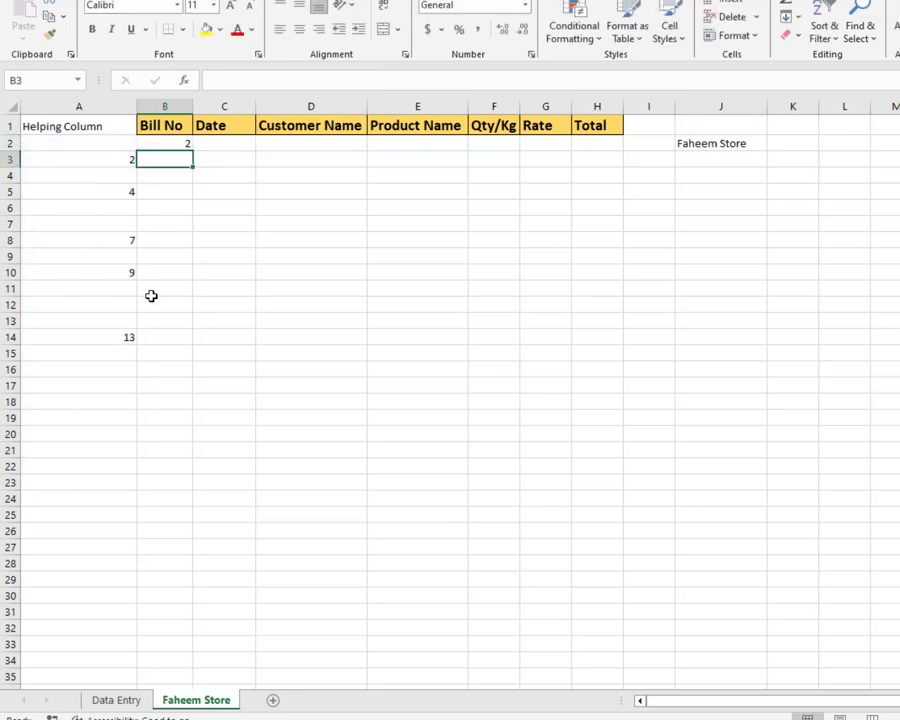
# Fill the Bill No formula from B2 down through B25 and reselect B2 to review its formula.
pyautogui.click(189, 146)
pyautogui.moveTo(194, 151); pyautogui.dragTo(195, 520)
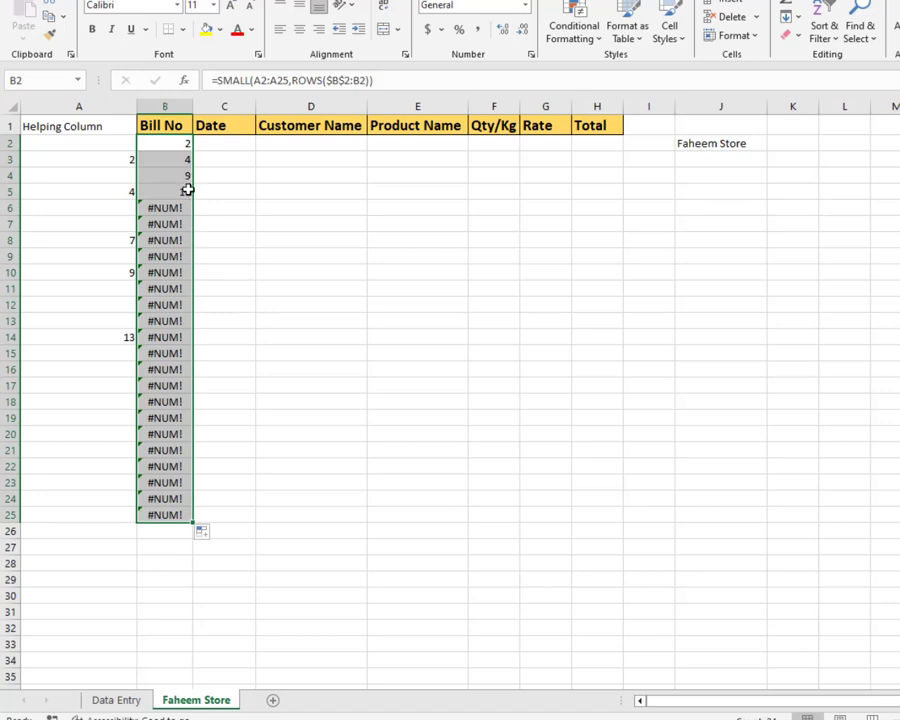
pyautogui.click(234, 379)
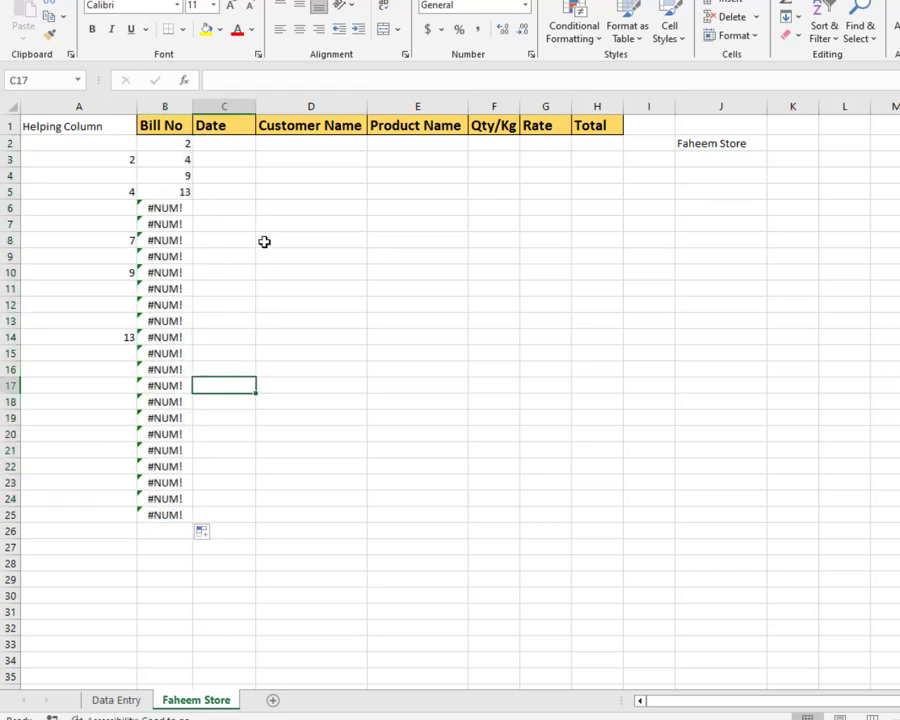
pyautogui.click(182, 144)
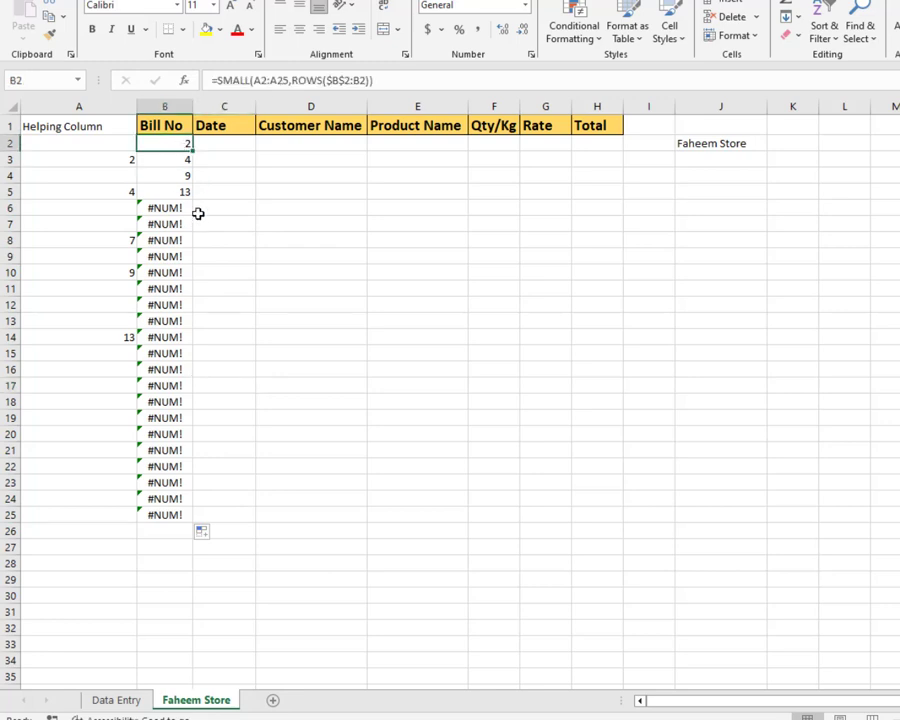
# Wrap the Bill No formula in B2 with IFERROR, making it =IFERROR(SMALL(A2:A25,ROWS($B$2:B2)),"").
pyautogui.click(220, 81)
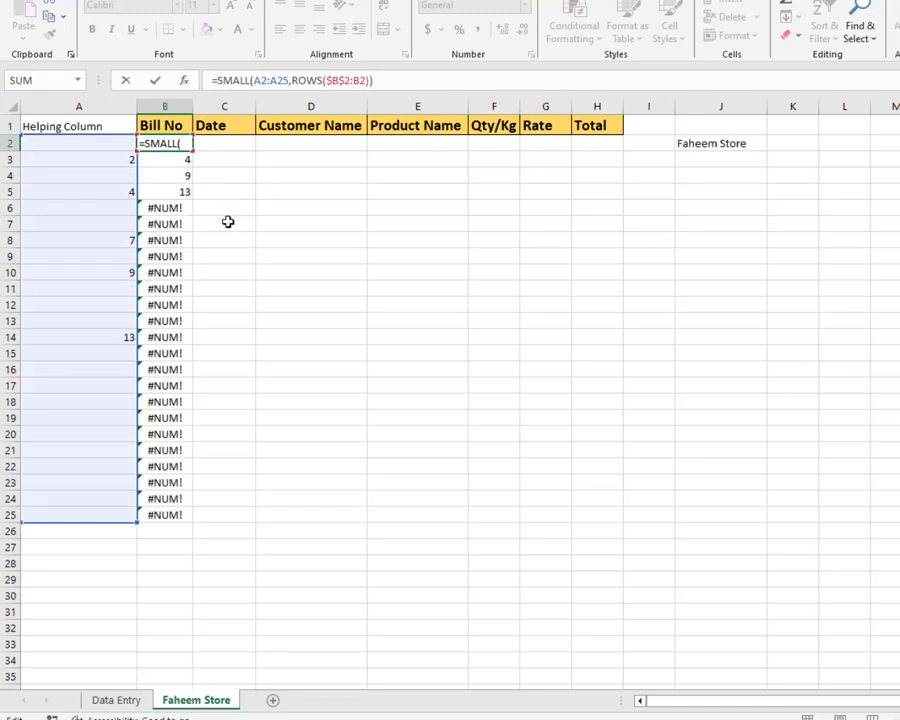
pyautogui.write('if')
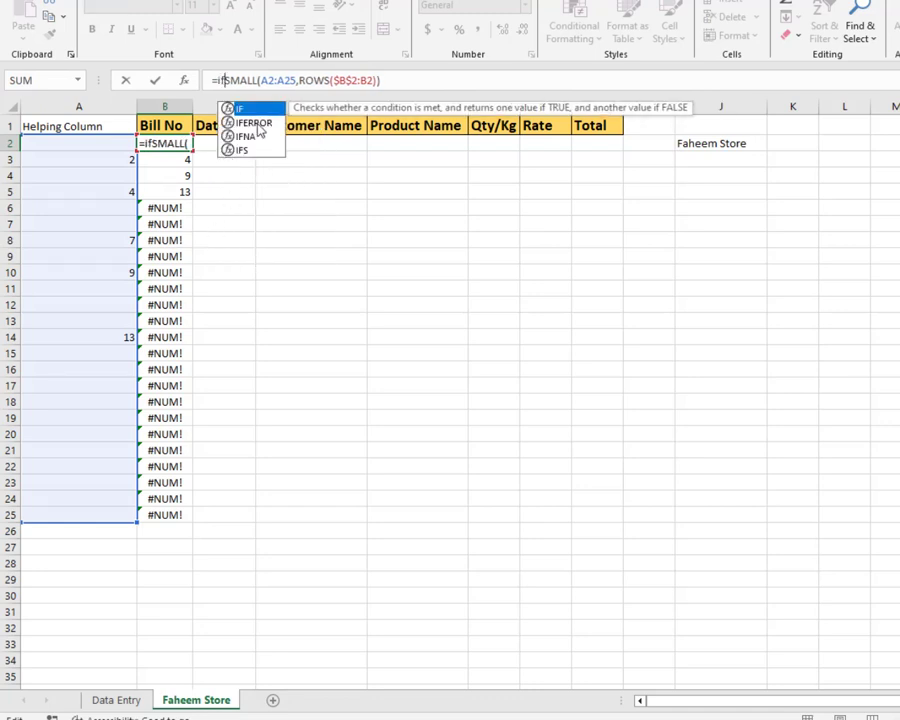
pyautogui.doubleClick(254, 123)
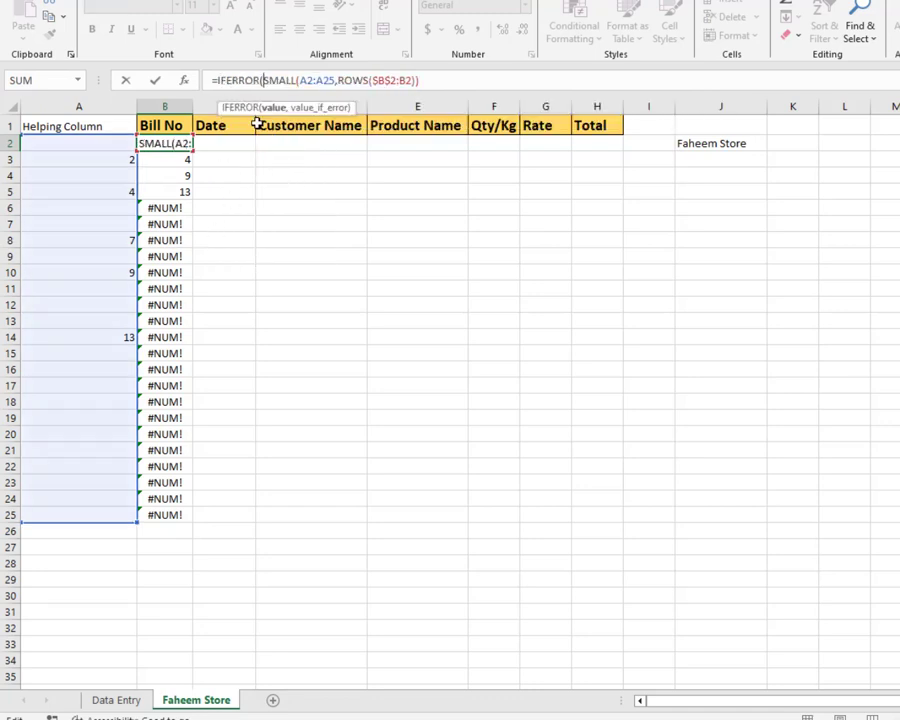
pyautogui.click(424, 80)
pyautogui.write(',')
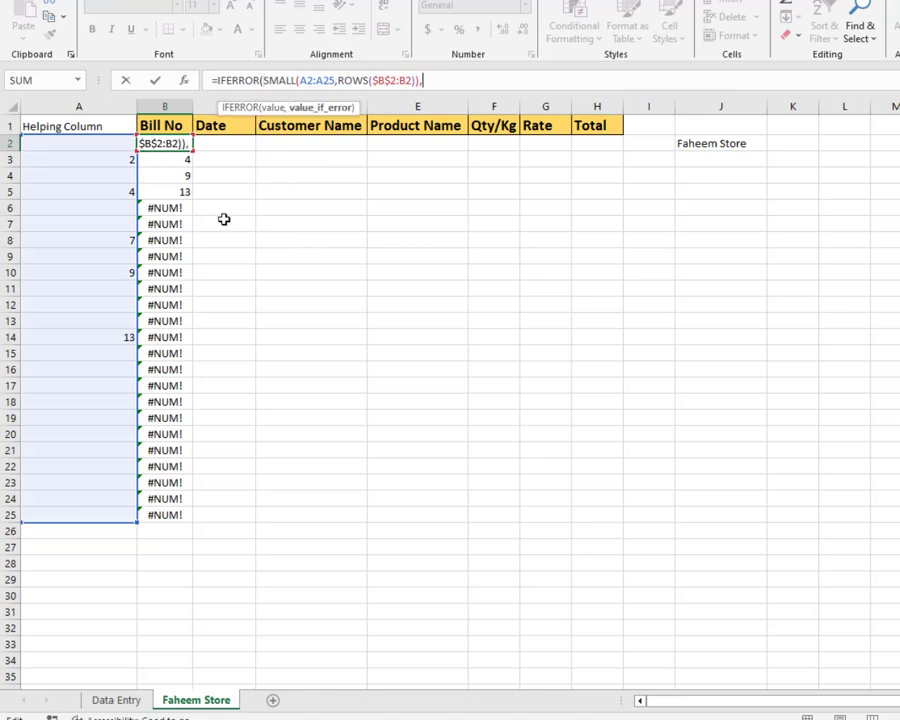
pyautogui.write('"")')
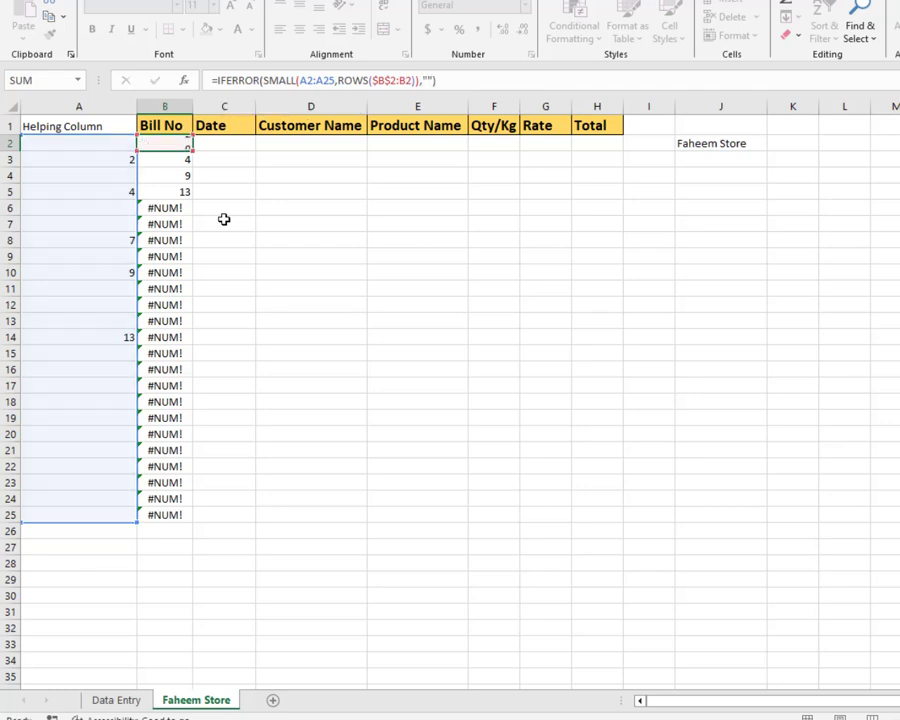
pyautogui.press('Return')
# Fill the updated IFERROR formula from B2 down through B25.
pyautogui.click(189, 146)
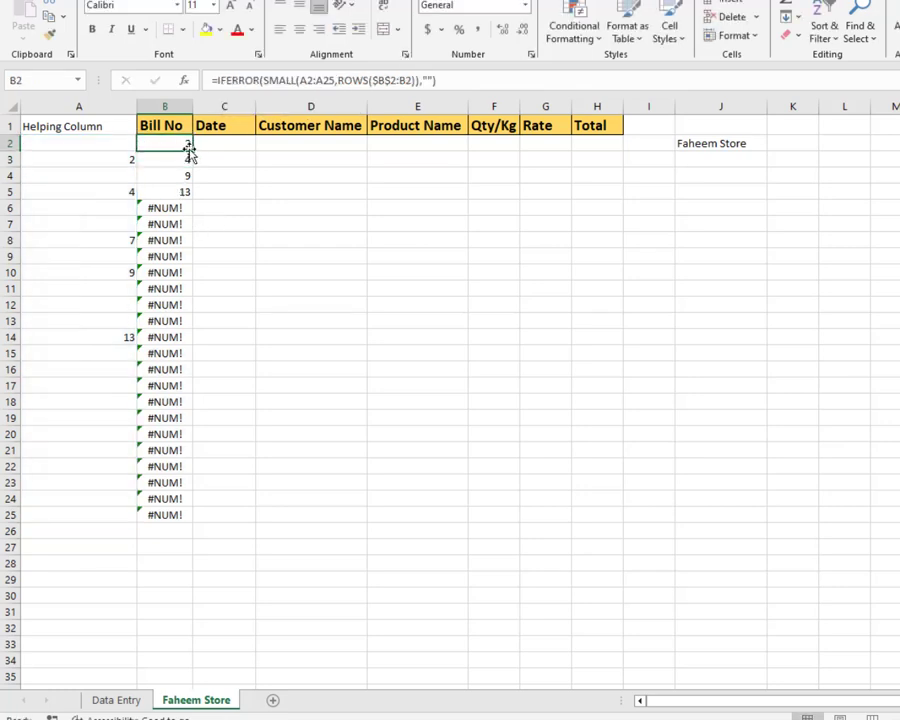
pyautogui.moveTo(191, 151); pyautogui.dragTo(199, 519)
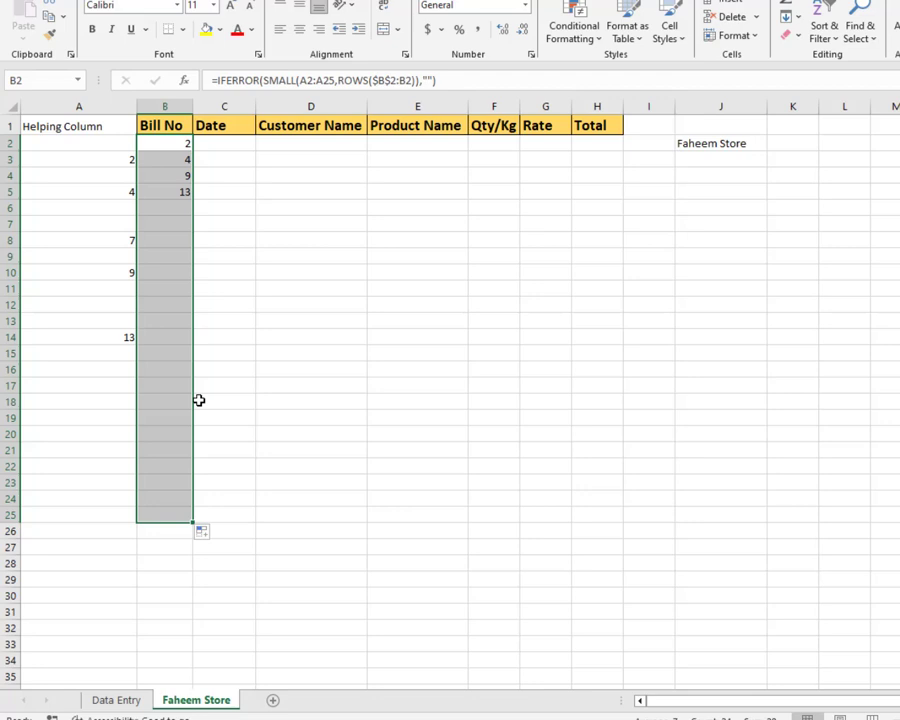
pyautogui.click(198, 293)
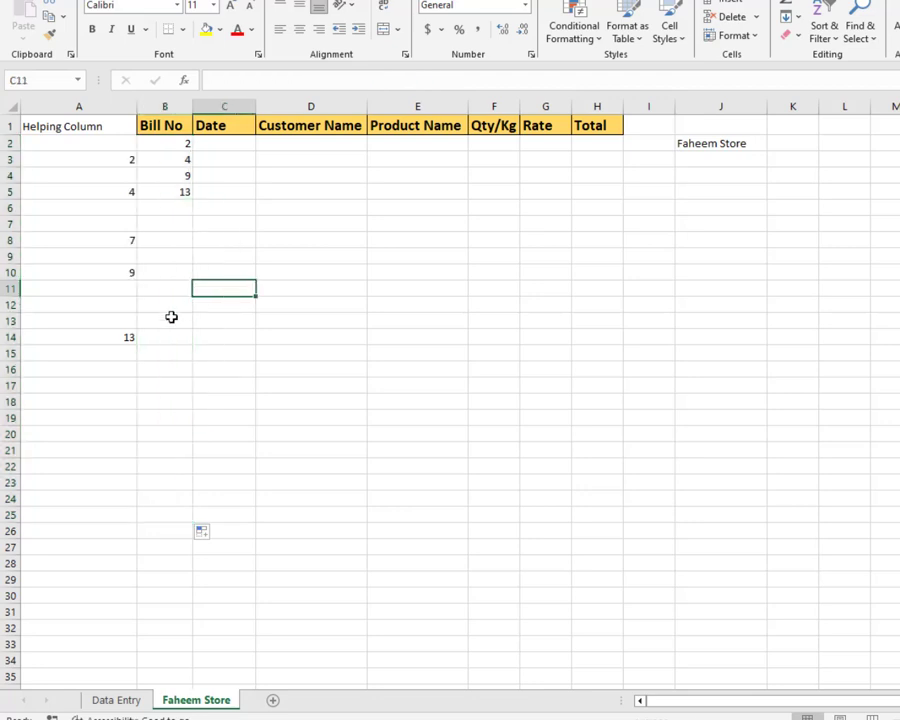
# Hide the Helping Column, column A, on the Faheem Store sheet.
pyautogui.rightClick(85, 106)
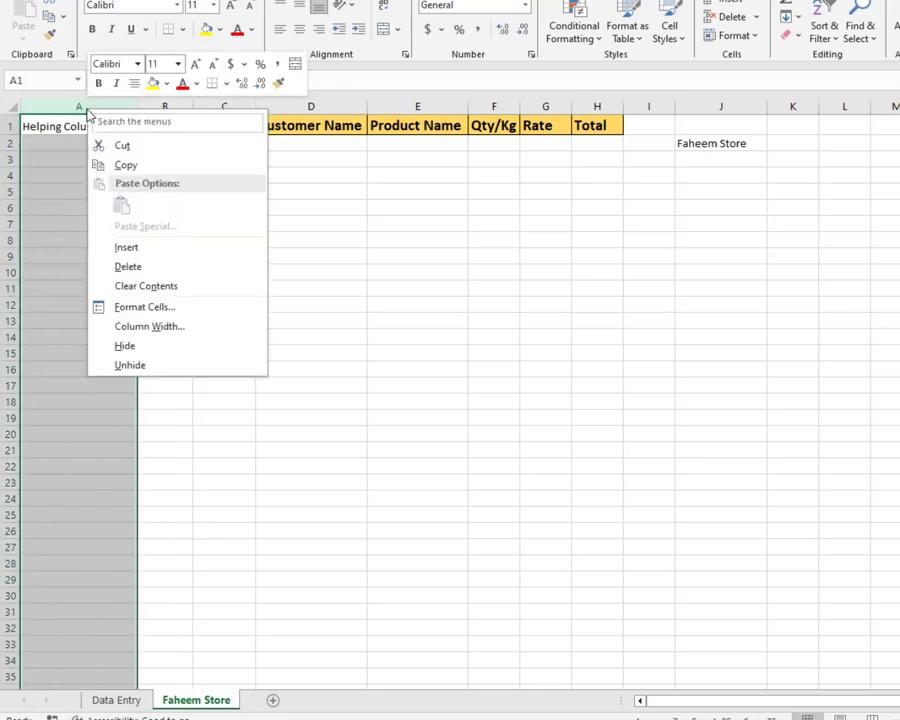
pyautogui.click(126, 347)
pyautogui.moveTo(138, 255); pyautogui.dragTo(139, 256)
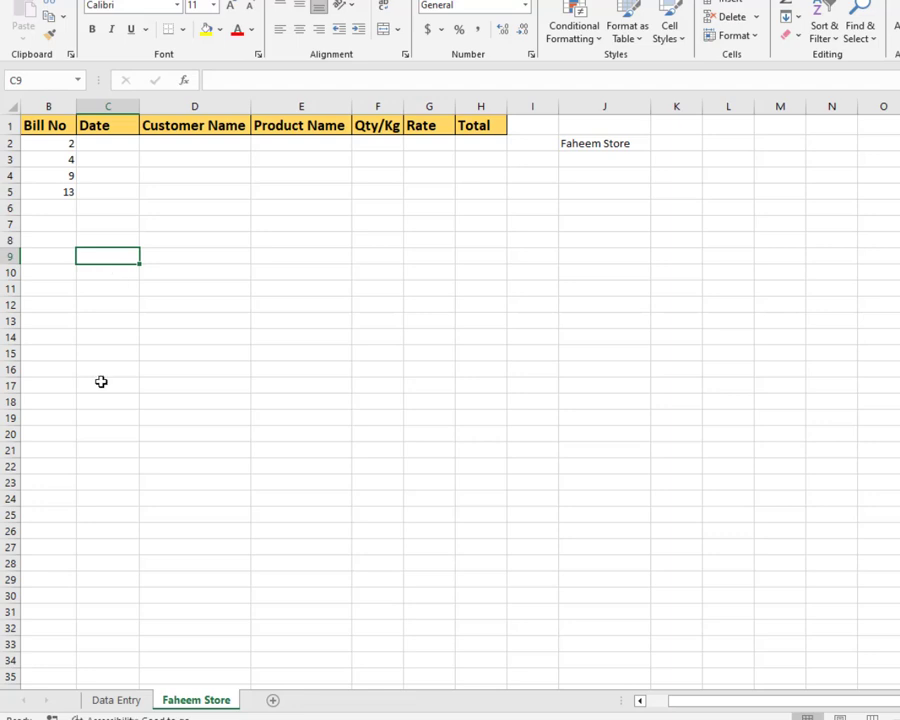
# Begin a VLOOKUP formula in C2 under Date with the column-locked reference $B2 as the lookup value.
pyautogui.click(120, 142)
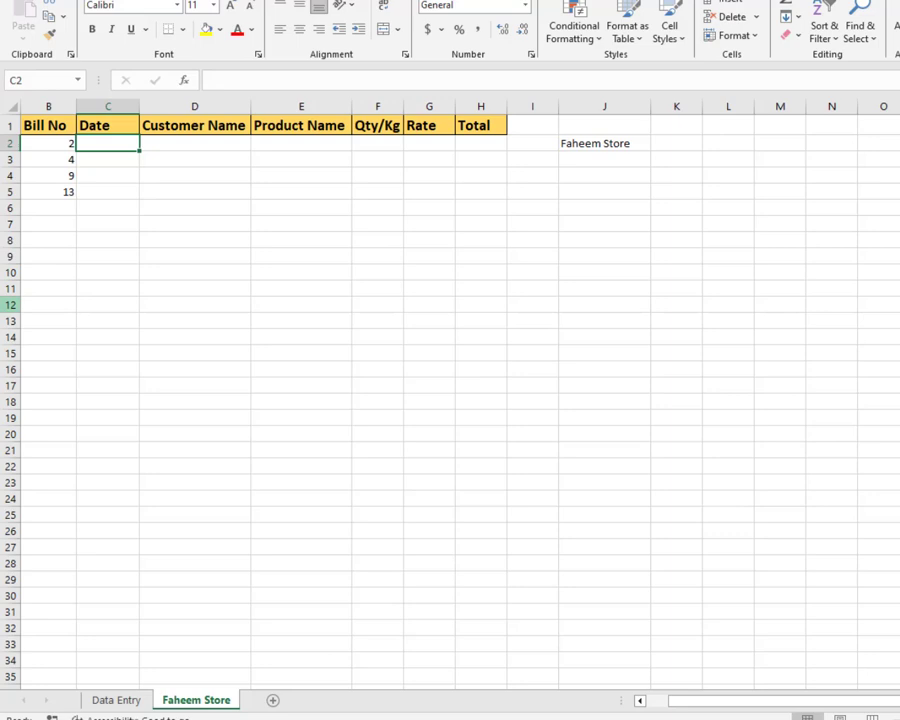
pyautogui.write('=')
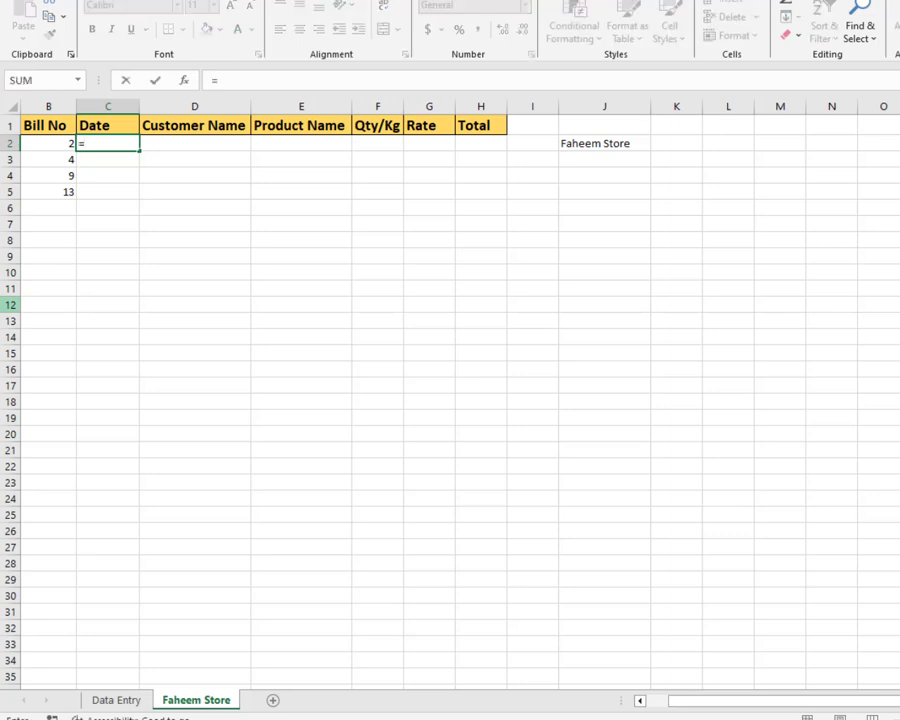
pyautogui.write('vl')
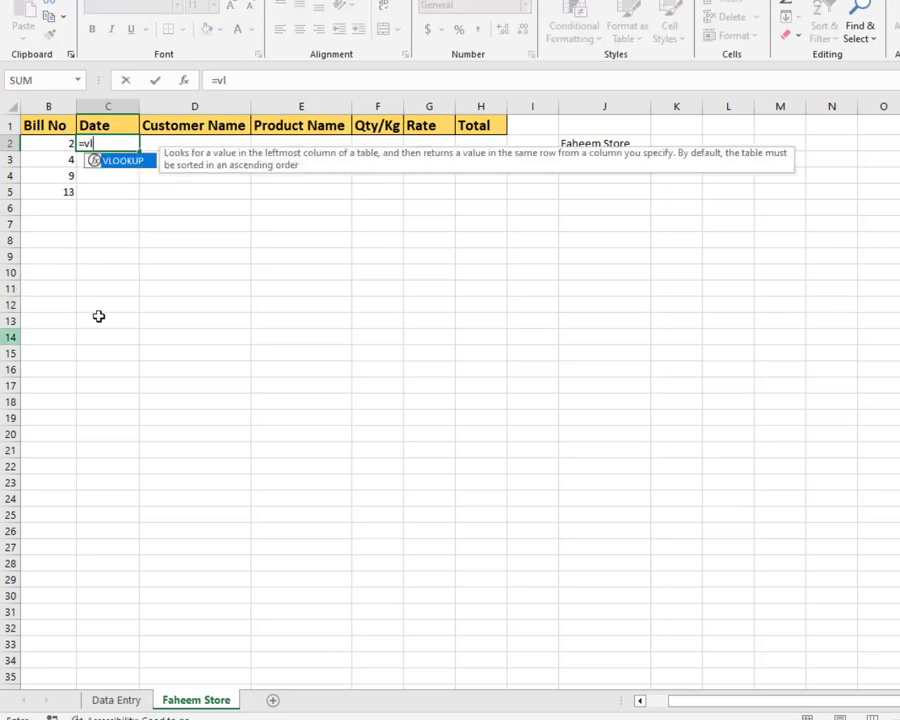
pyautogui.doubleClick(146, 161)
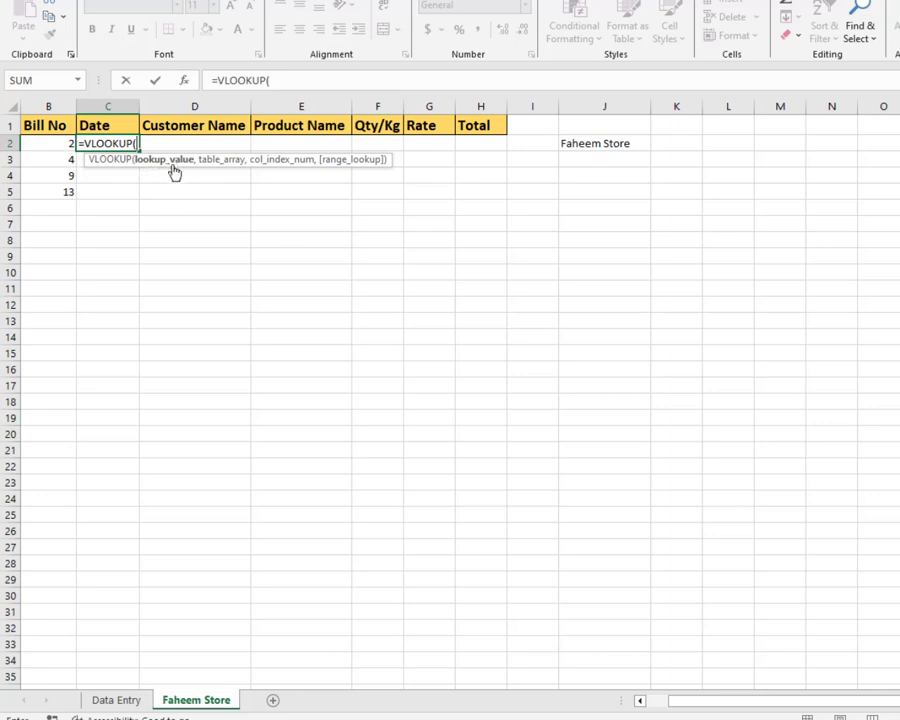
pyautogui.click(52, 144)
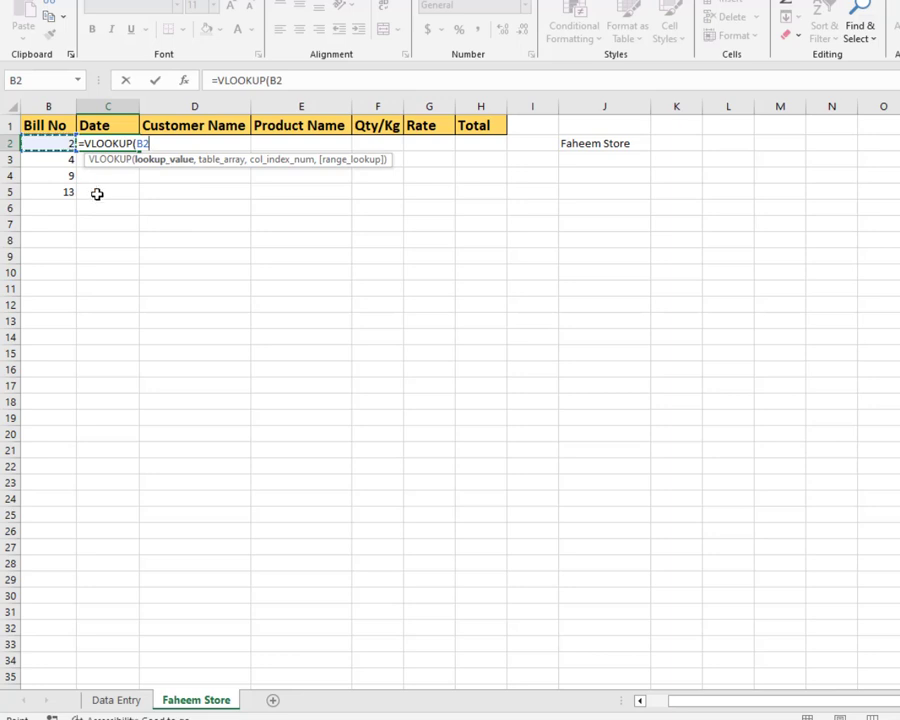
pyautogui.press('F4')
pyautogui.press('F4')
pyautogui.press('F4')
pyautogui.write(',')
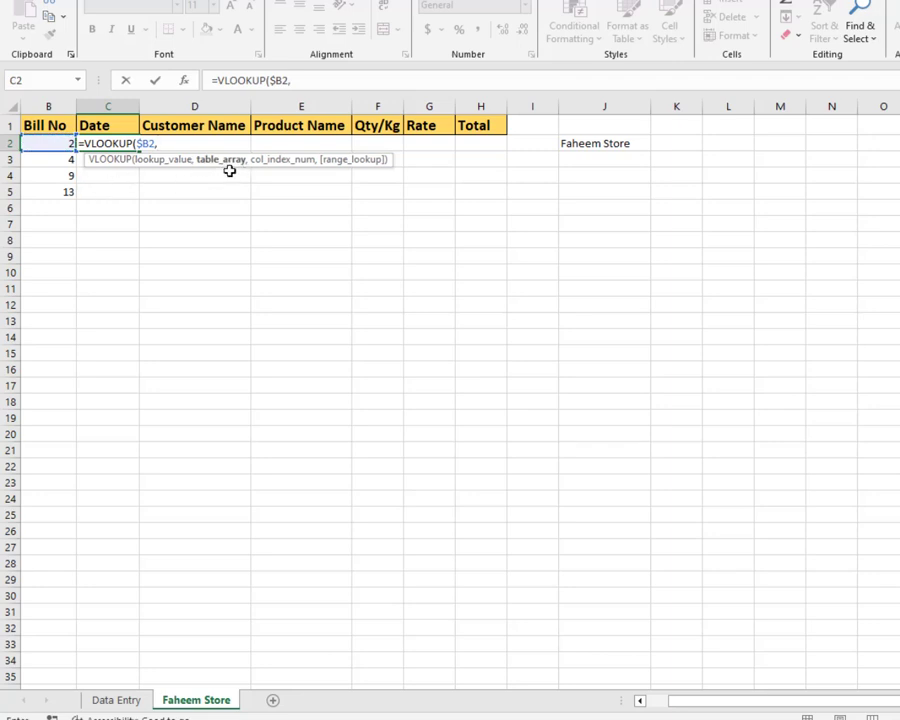
# Set the VLOOKUP table array to the absolute range 'Data Entry'!$A$2:$G$29.
pyautogui.click(115, 700)
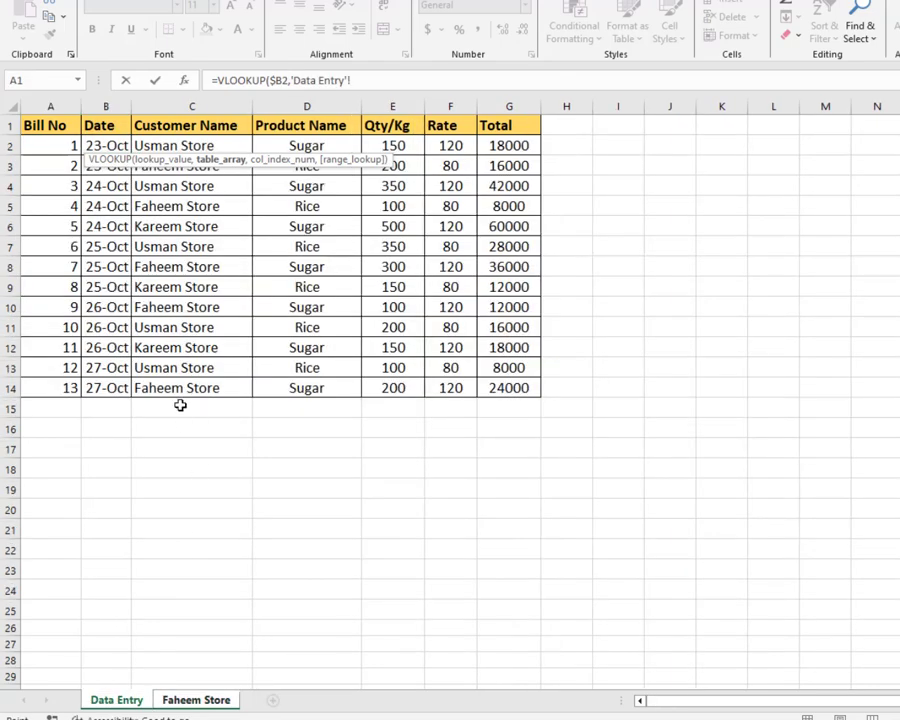
pyautogui.moveTo(58, 146); pyautogui.dragTo(518, 612)
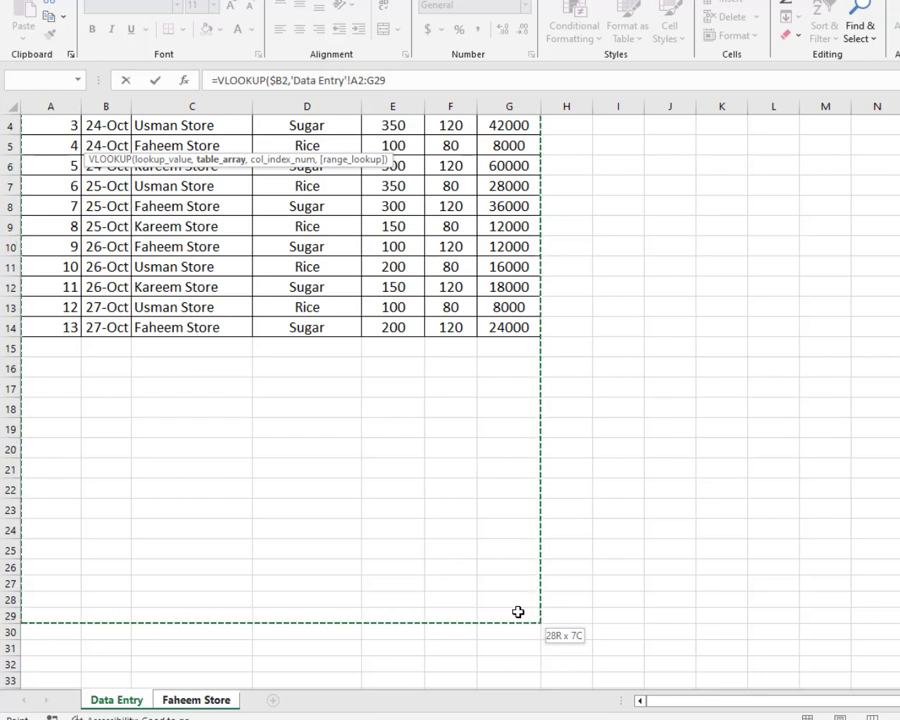
pyautogui.moveTo(518, 612); pyautogui.dragTo(518, 612)
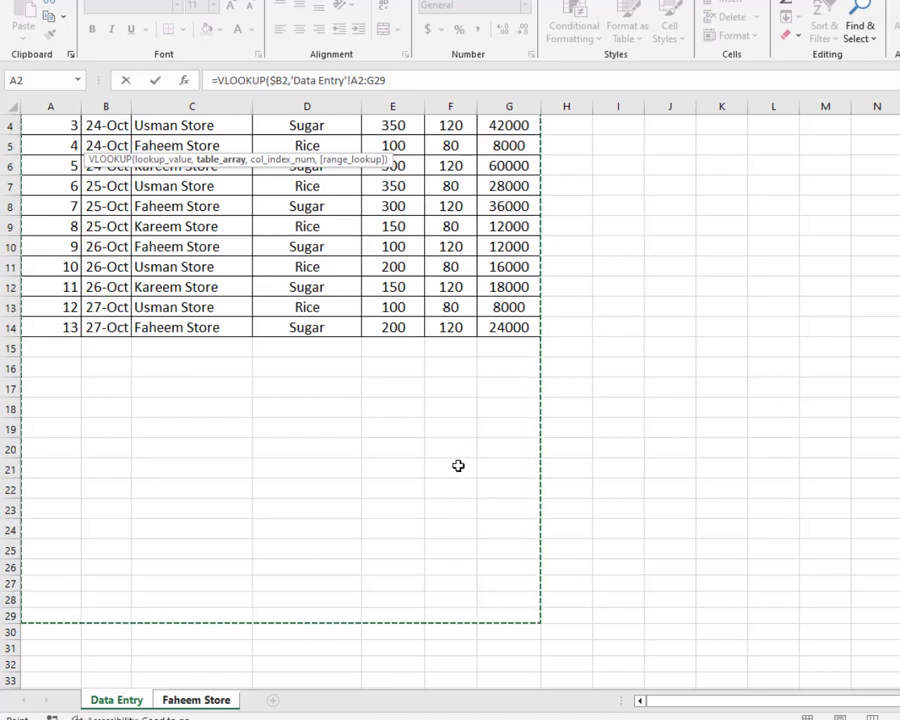
pyautogui.press('F4')
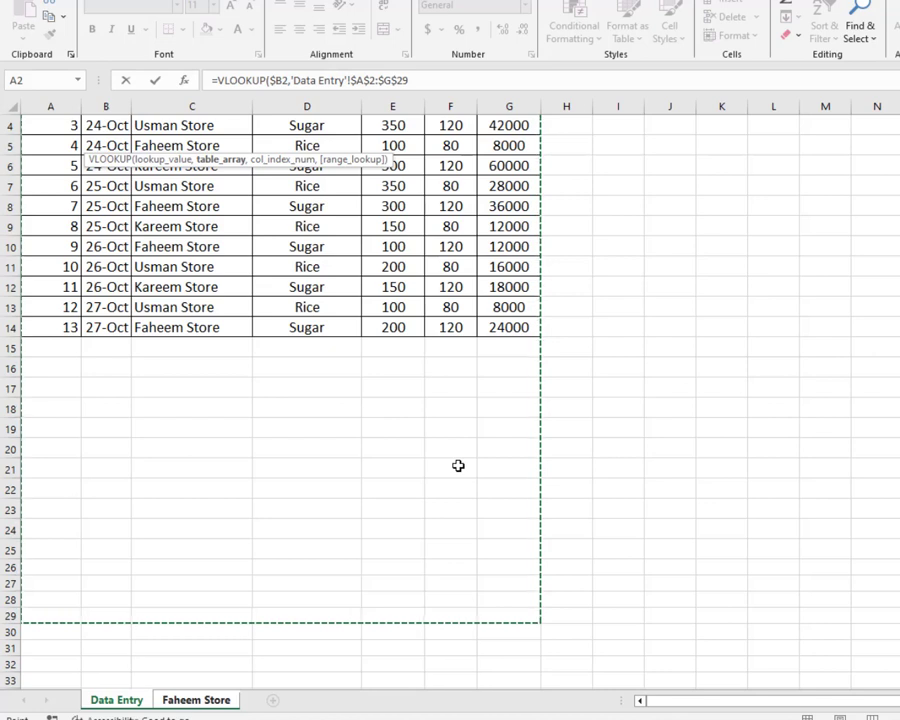
pyautogui.click(414, 80)
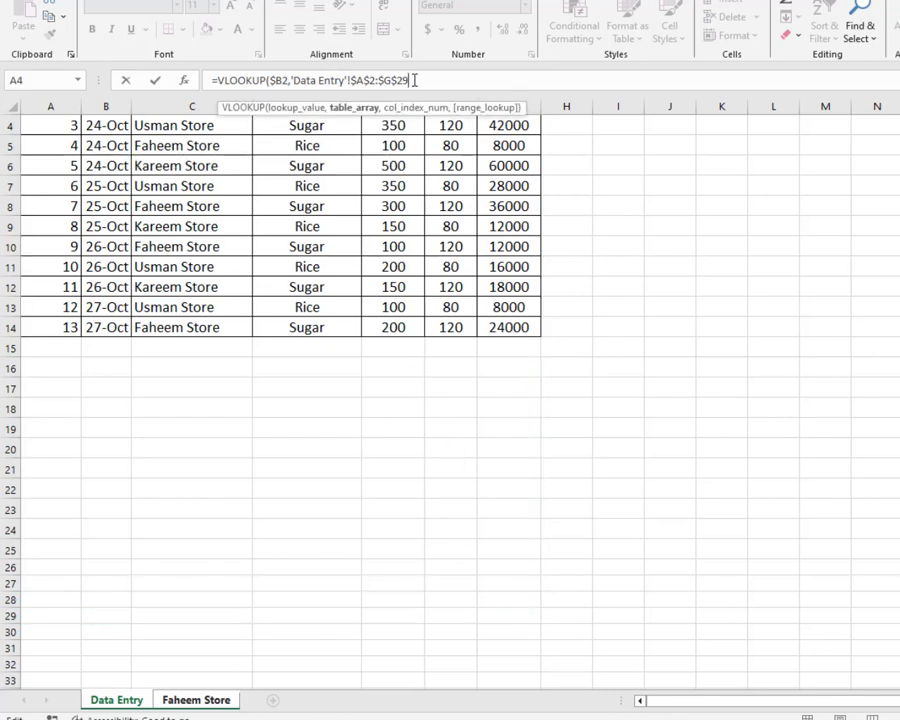
pyautogui.write(',')
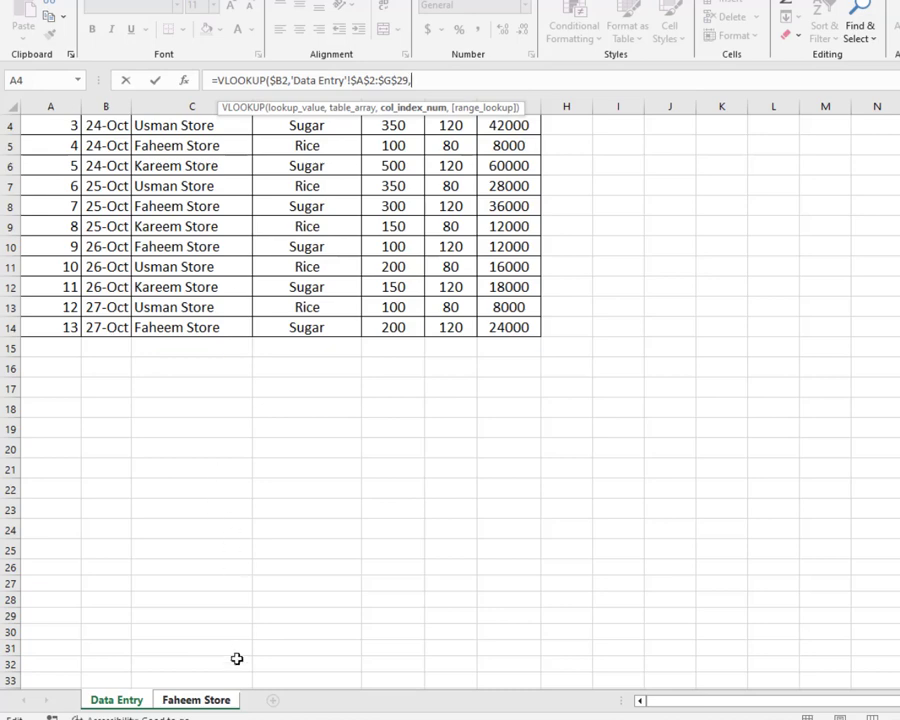
# Return to the Faheem Store sheet and remove the stray 'Faheem Store'! reference from the end of the VLOOKUP formula.
pyautogui.click(196, 703)
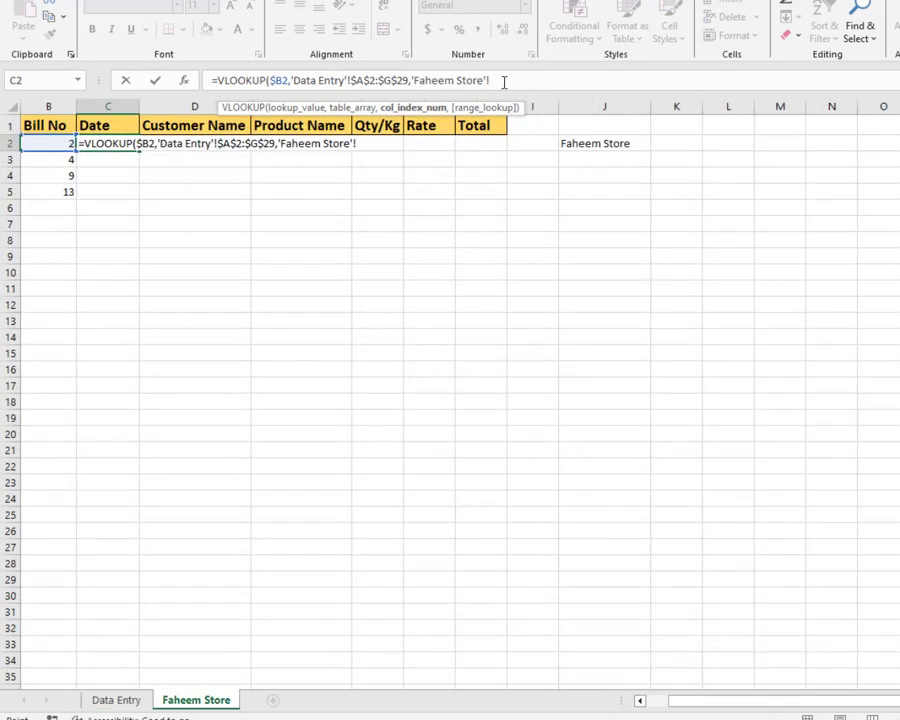
pyautogui.press('BackSpace')
pyautogui.press('BackSpace')
pyautogui.press('BackSpace')
pyautogui.press('BackSpace')
pyautogui.press('BackSpace')
pyautogui.press('BackSpace')
pyautogui.press('BackSpace')
pyautogui.press('BackSpace')
pyautogui.press('BackSpace')
pyautogui.press('BackSpace')
pyautogui.press('BackSpace')
pyautogui.press('BackSpace')
pyautogui.press('BackSpace')
pyautogui.press('BackSpace')
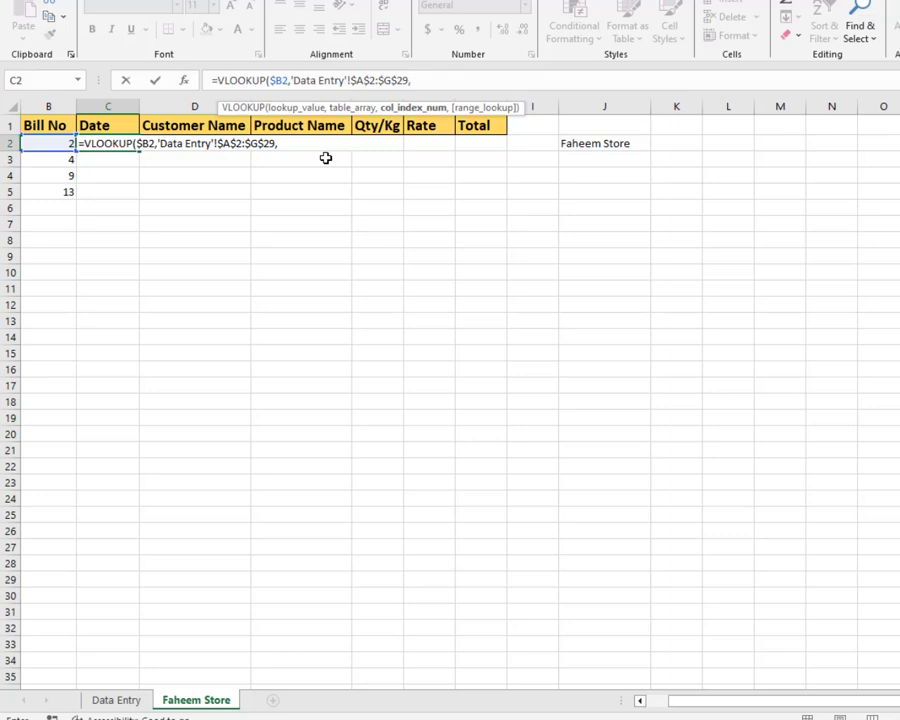
# Nest MATCH as the VLOOKUP column index, with the row-locked Date header 'Faheem Store'!C$1 as its lookup value.
pyautogui.write('m')
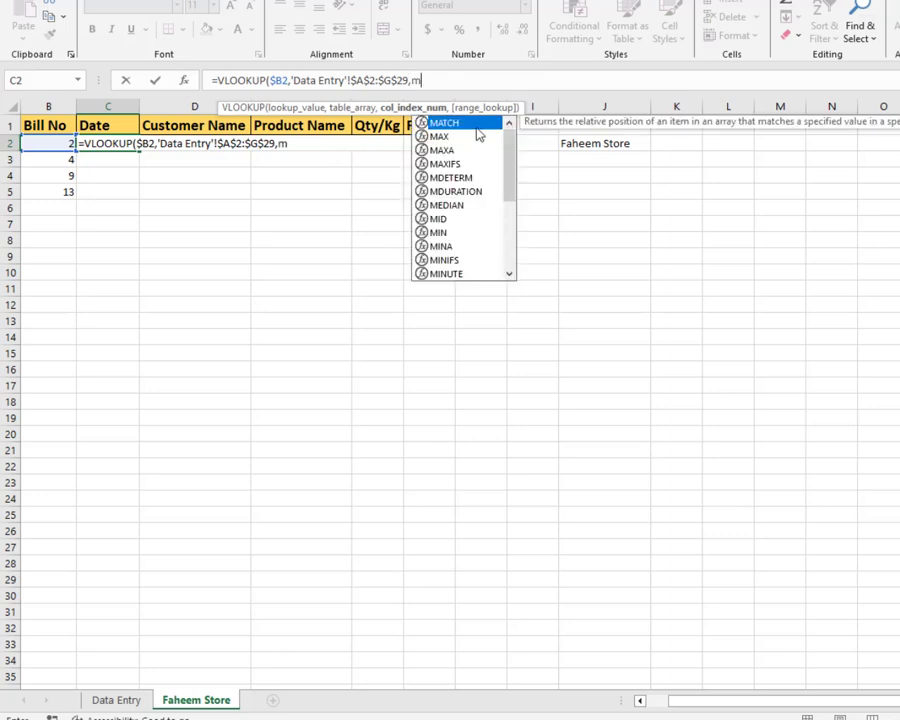
pyautogui.press('Tab')
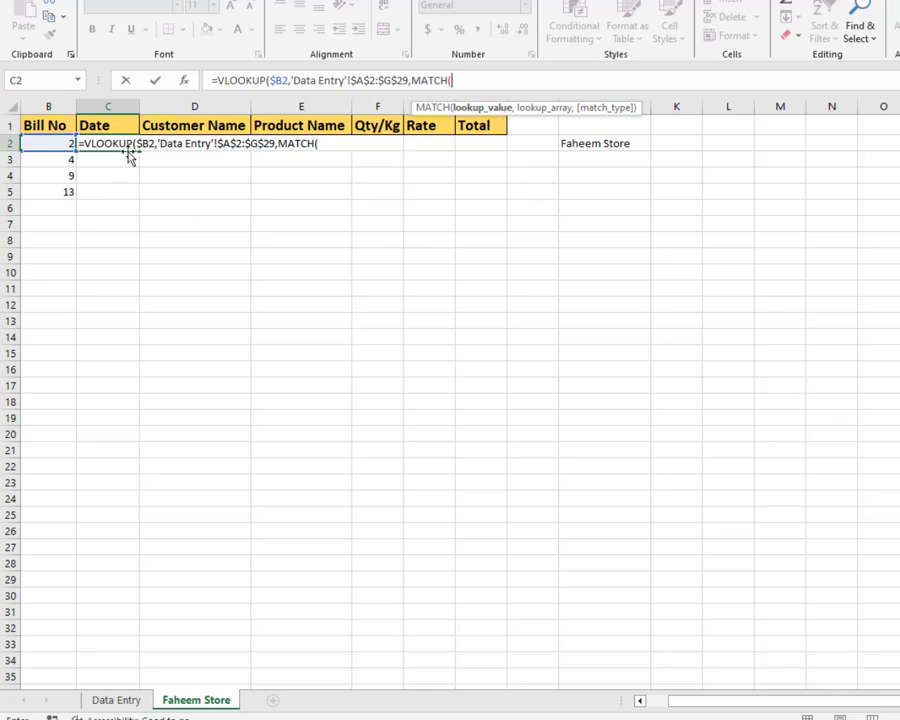
pyautogui.click(107, 127)
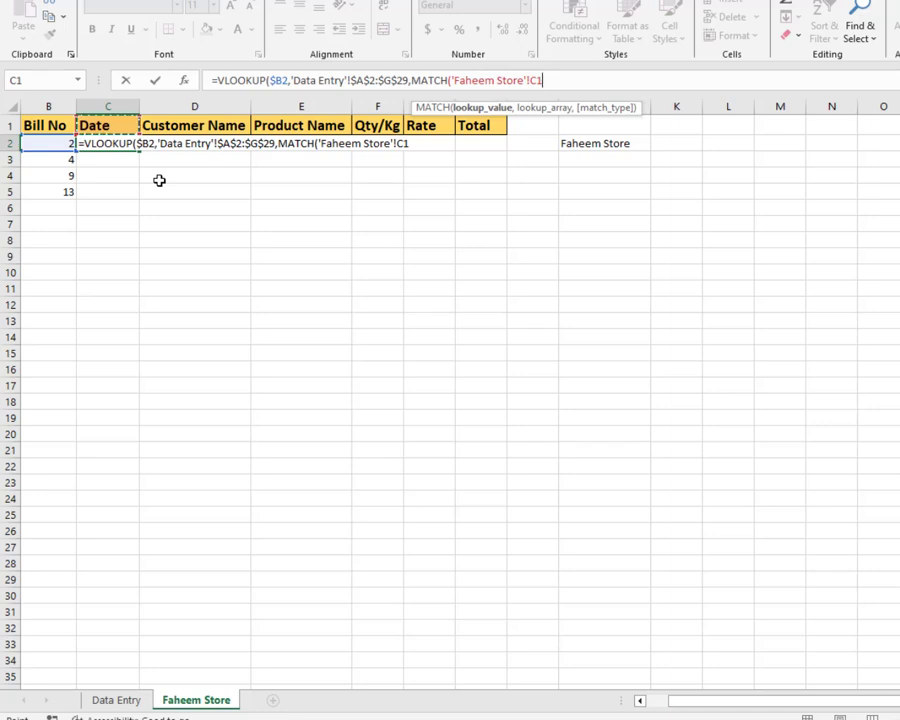
pyautogui.press('F4')
pyautogui.press('F4')
pyautogui.write(',')
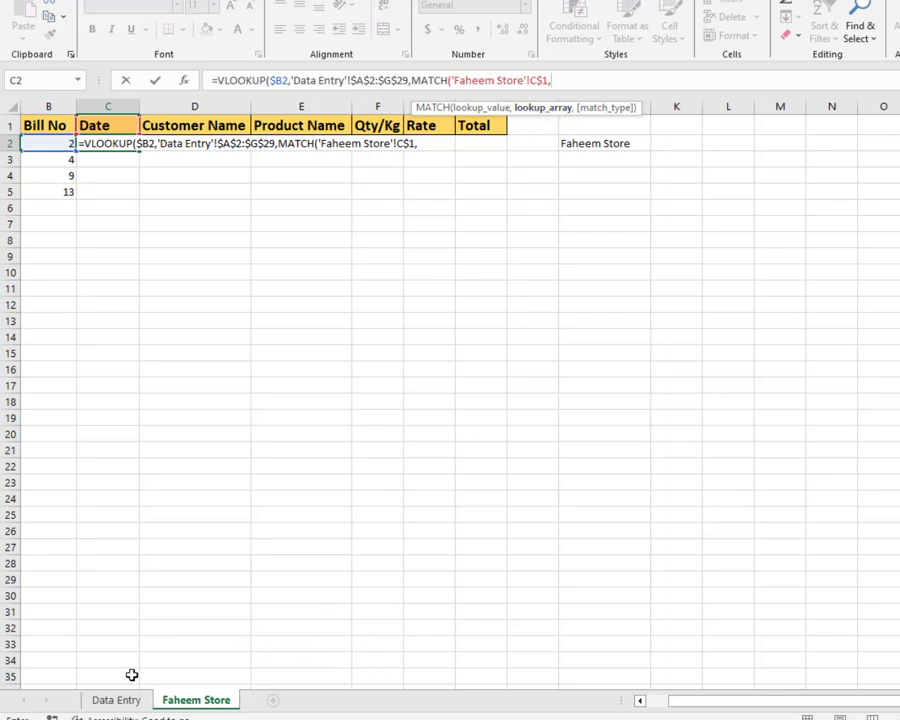
# Complete the nested MATCH with the header range 'Data Entry'!$A$1:$G$1 and match type 0, and continue to the VLOOKUP range lookup argument.
pyautogui.click(117, 701)
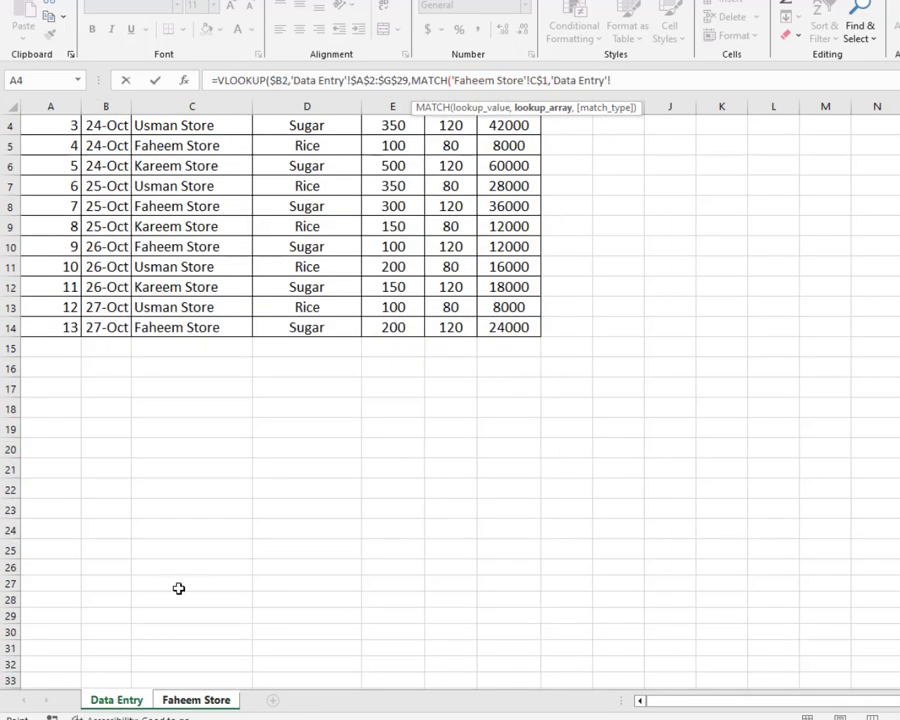
pyautogui.scroll(1, 179, 587)
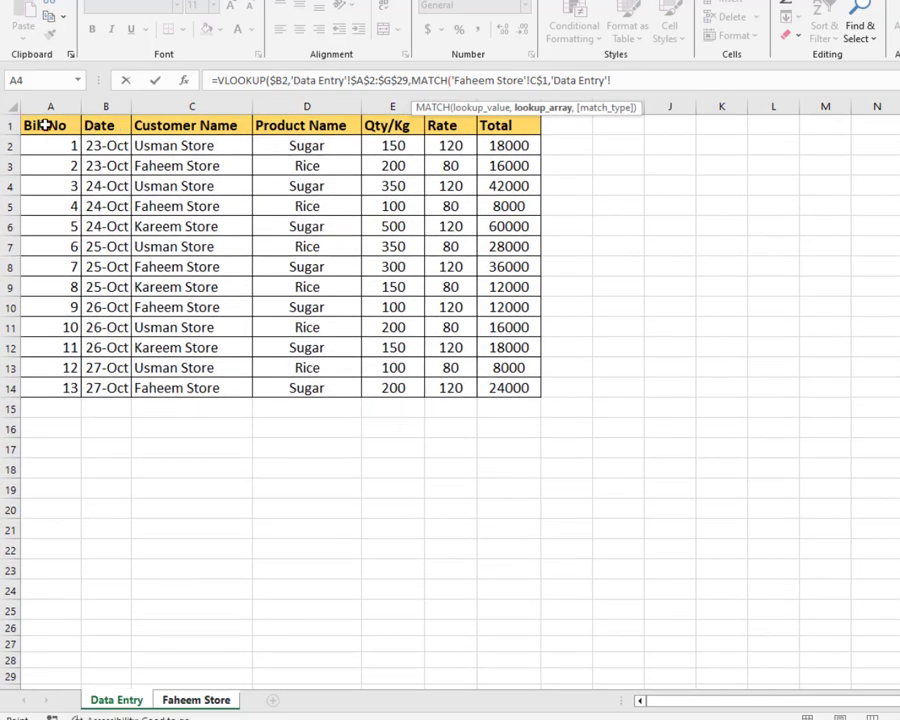
pyautogui.moveTo(60, 124); pyautogui.dragTo(494, 131)
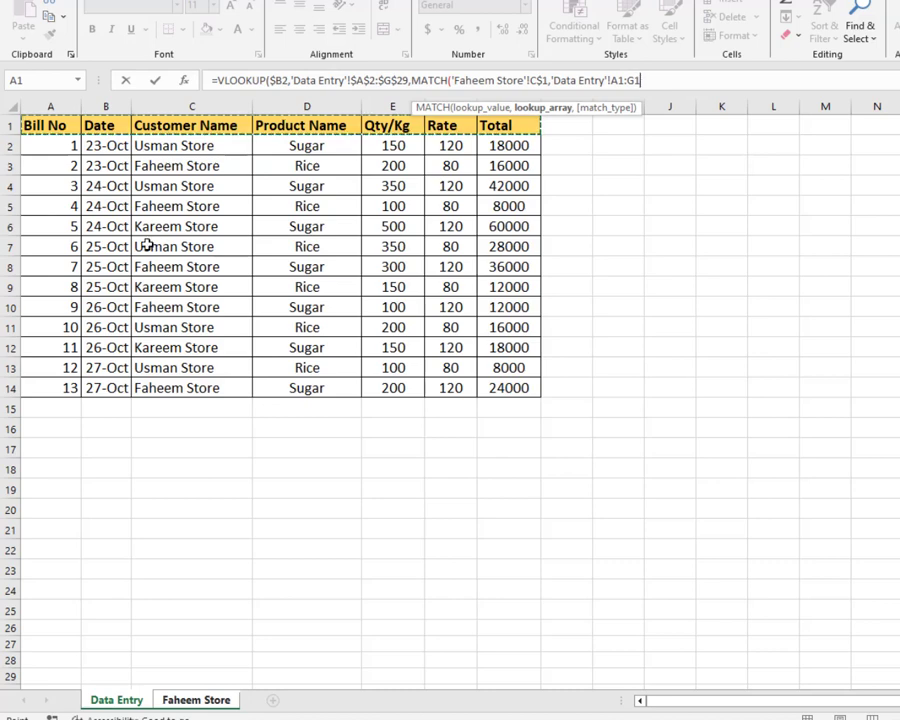
pyautogui.press('F4')
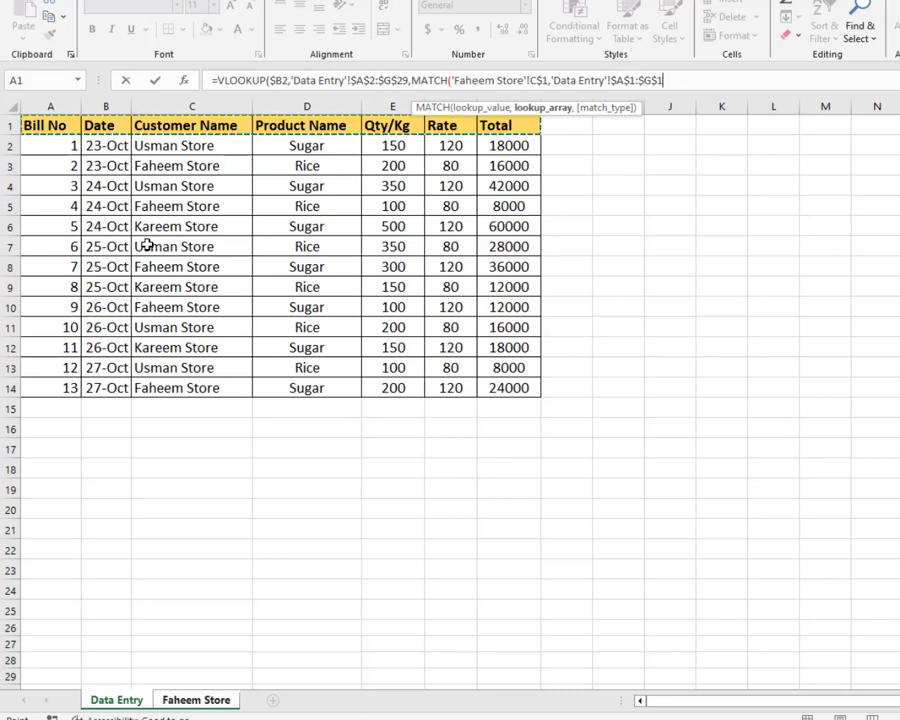
pyautogui.write(',')
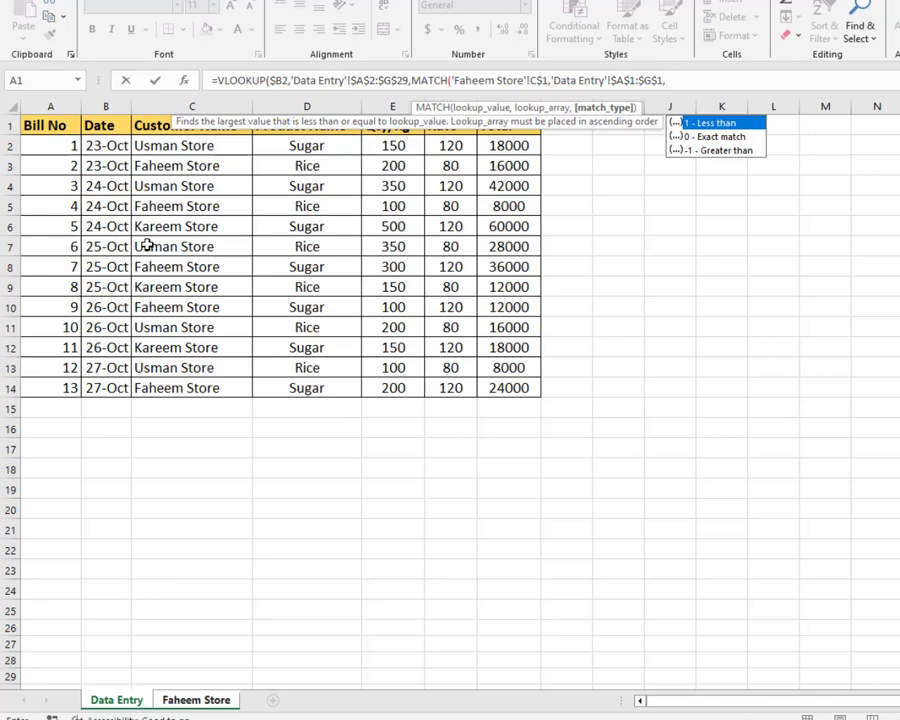
pyautogui.write('0)')
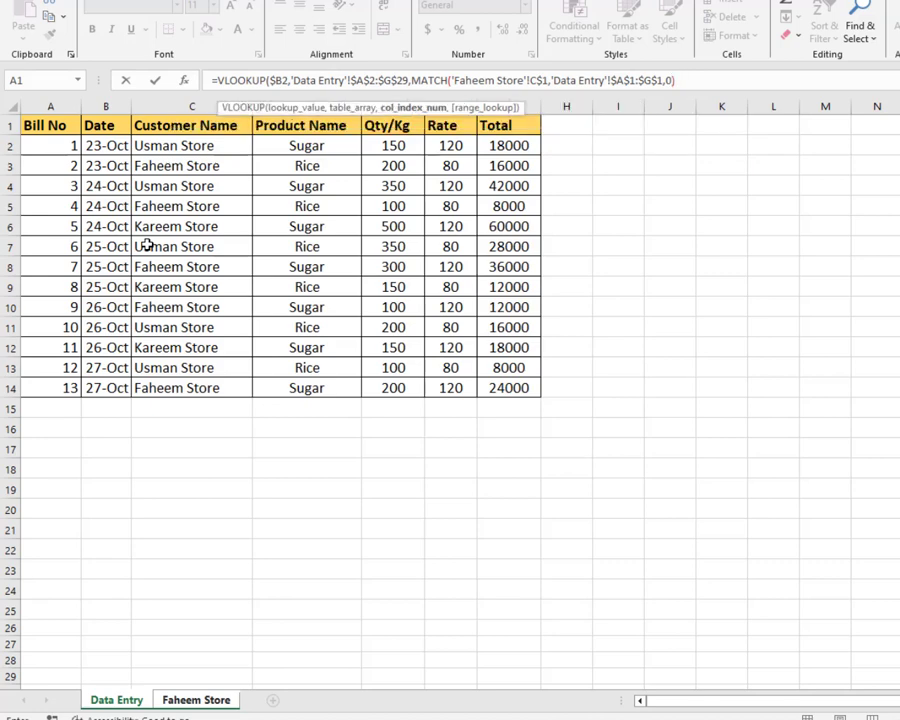
pyautogui.write(',')
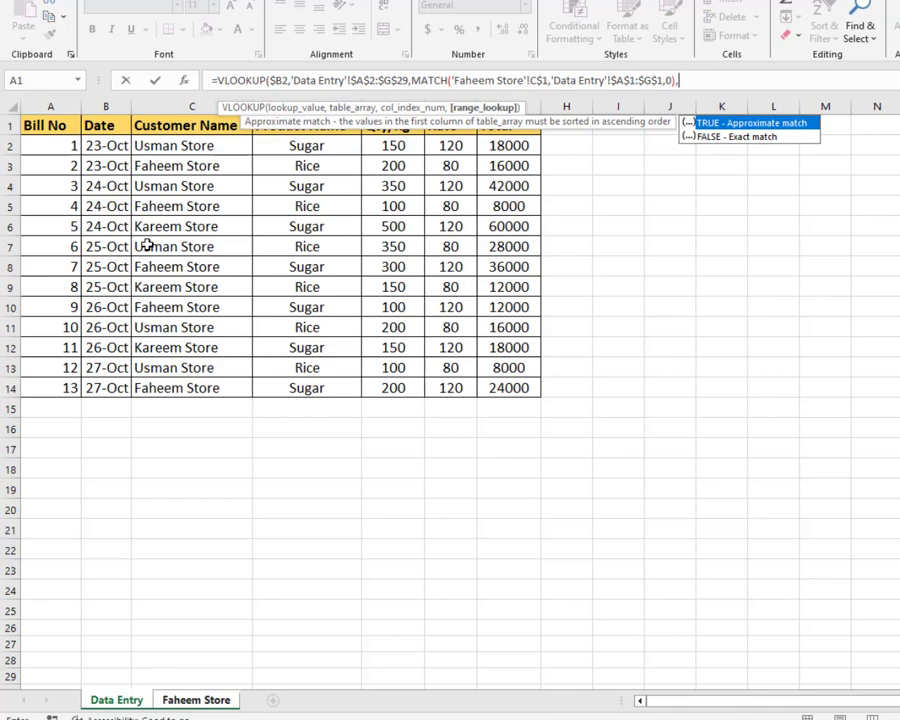
# Complete the VLOOKUP in C2 with range lookup 0 for an exact match and commit the formula.
pyautogui.write('0)')
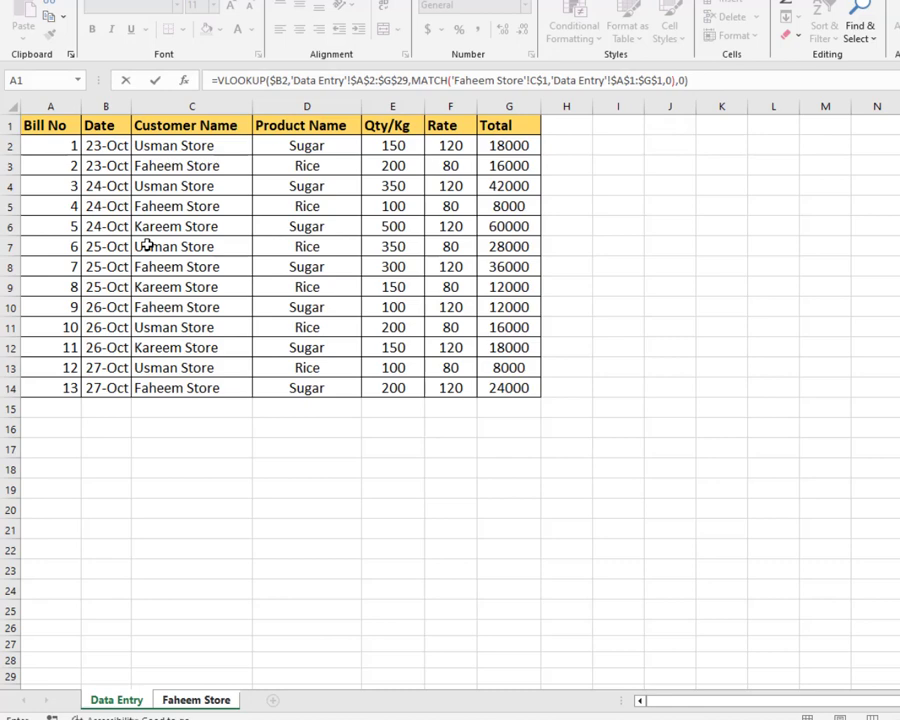
pyautogui.press('Return')
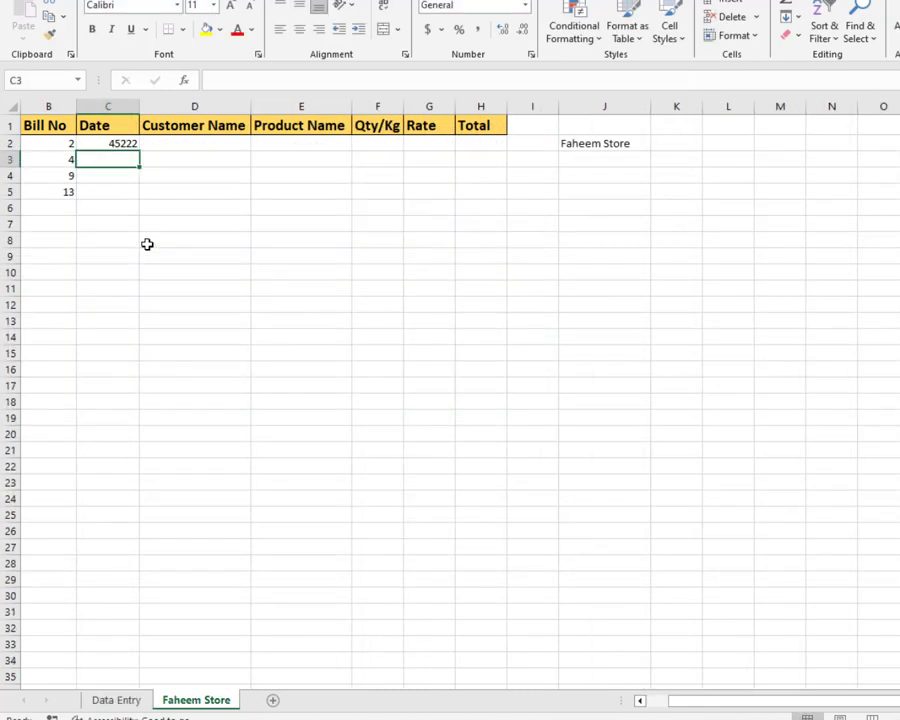
pyautogui.press('Up')
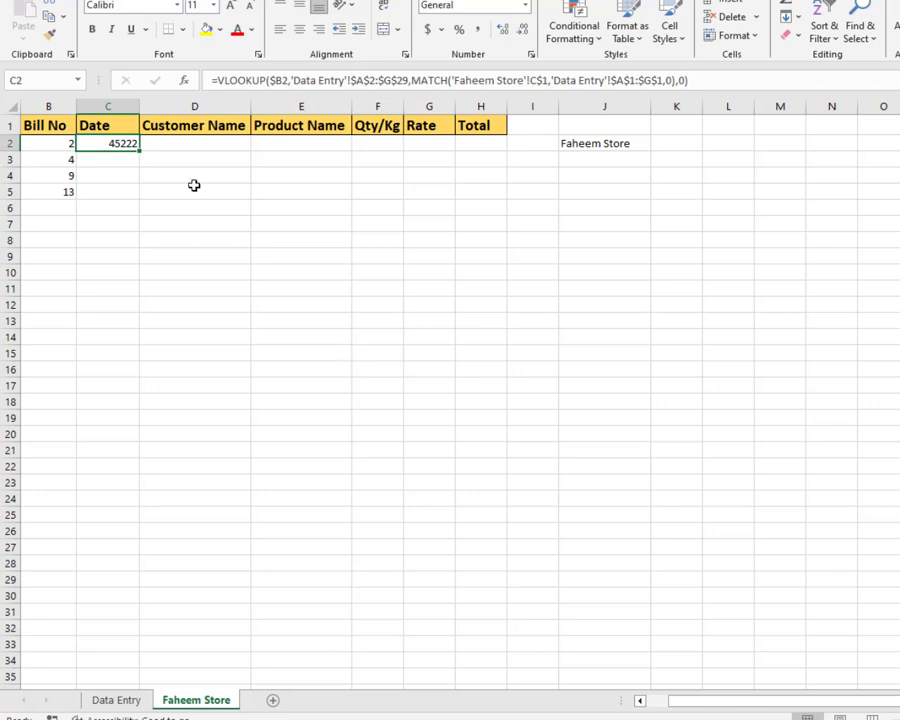
# Fill the VLOOKUP formula from C2 across to the Total column and down to row 25.
pyautogui.moveTo(141, 151); pyautogui.dragTo(500, 153)
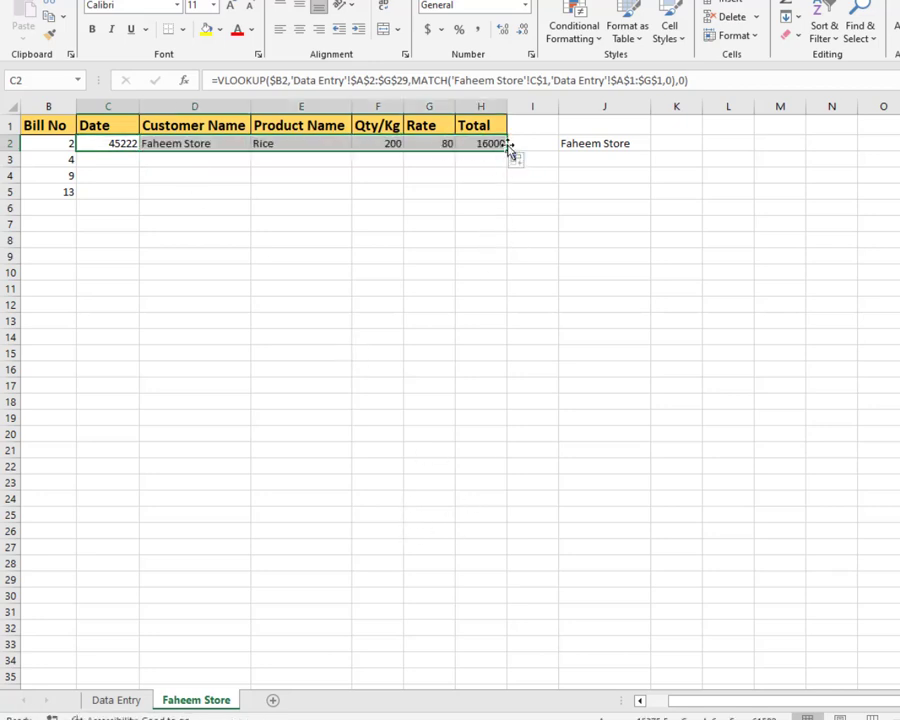
pyautogui.moveTo(506, 156); pyautogui.dragTo(494, 519)
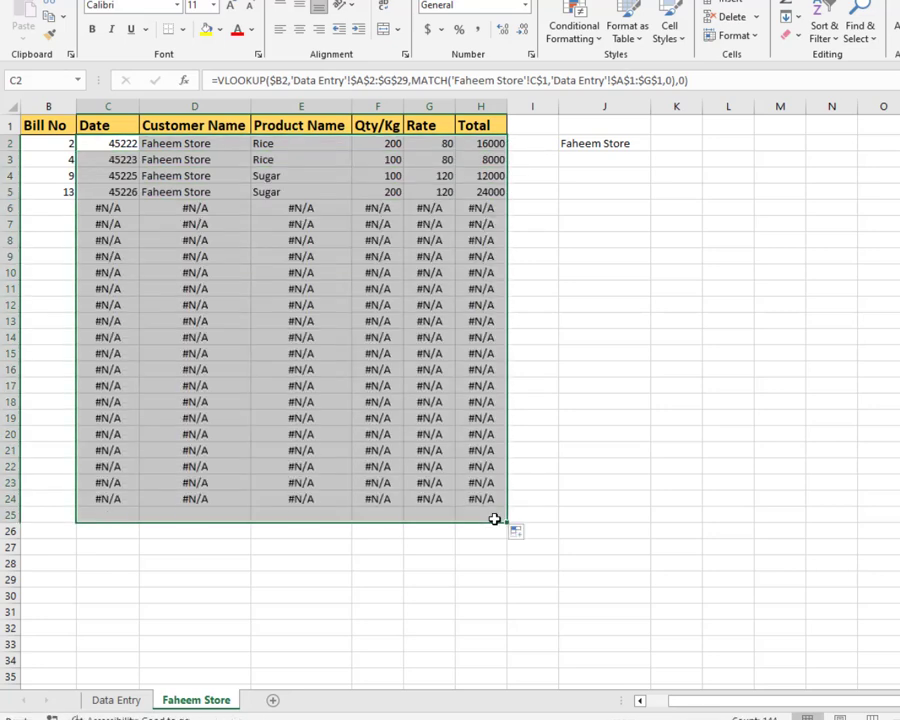
pyautogui.click(279, 372)
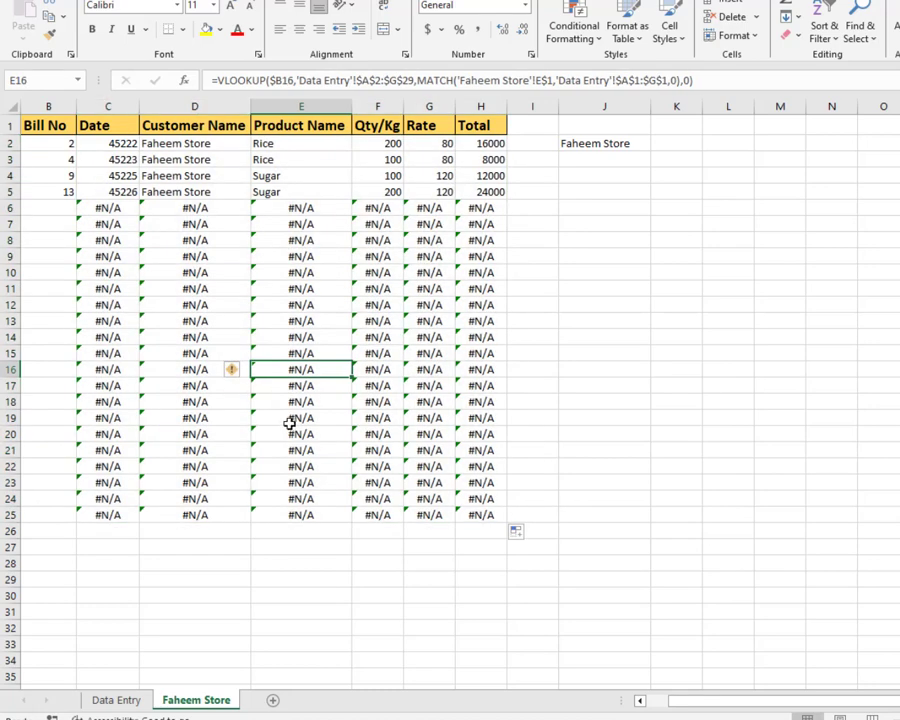
# Format the whole Date column C as Short Date.
pyautogui.click(115, 97)
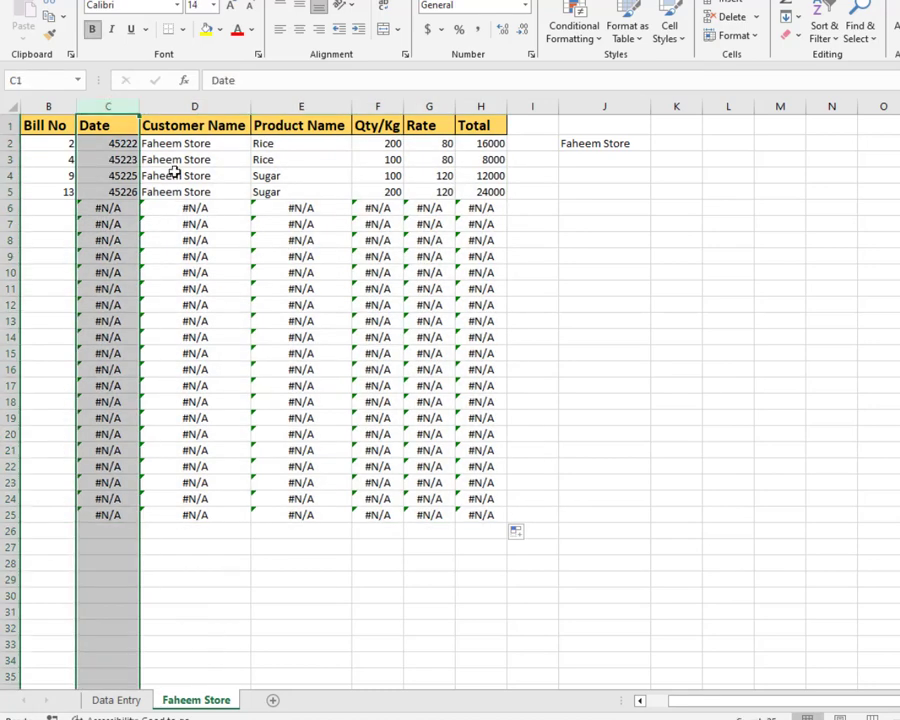
pyautogui.click(527, 8)
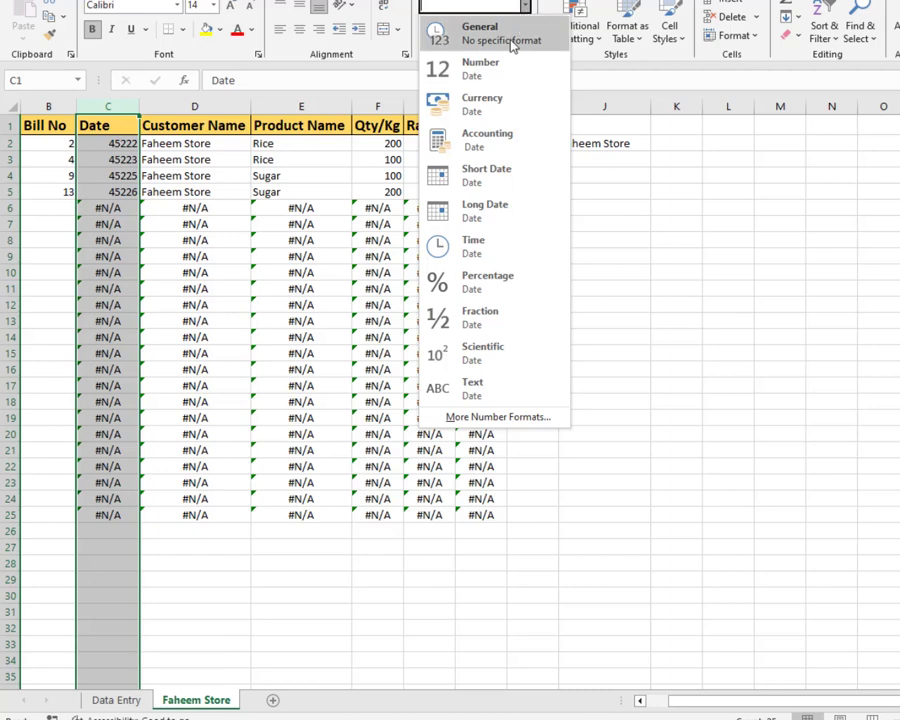
pyautogui.click(482, 182)
pyautogui.click(183, 240)
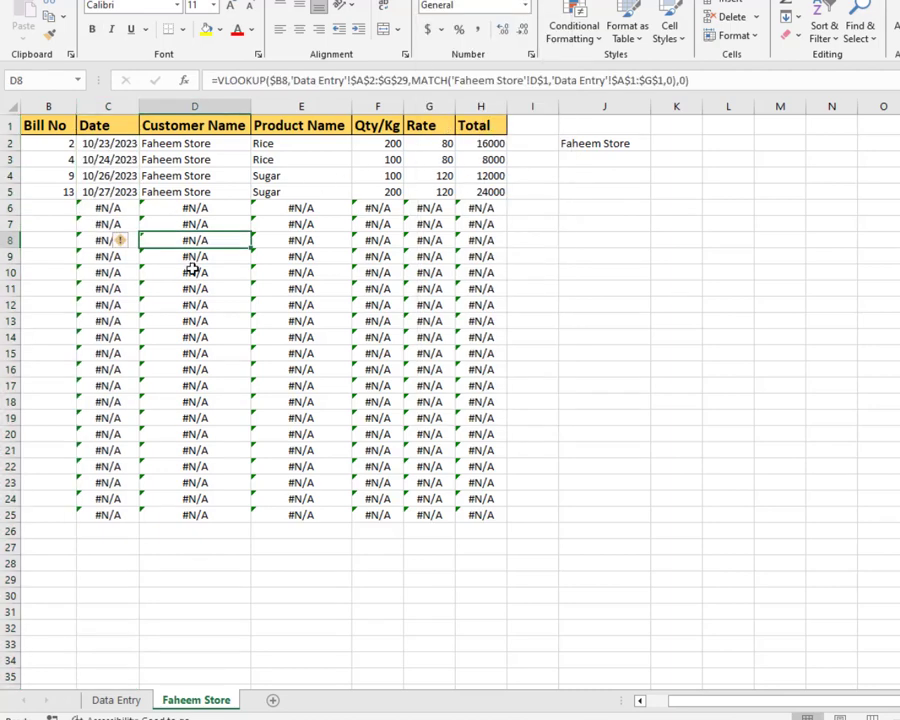
pyautogui.click(186, 160)
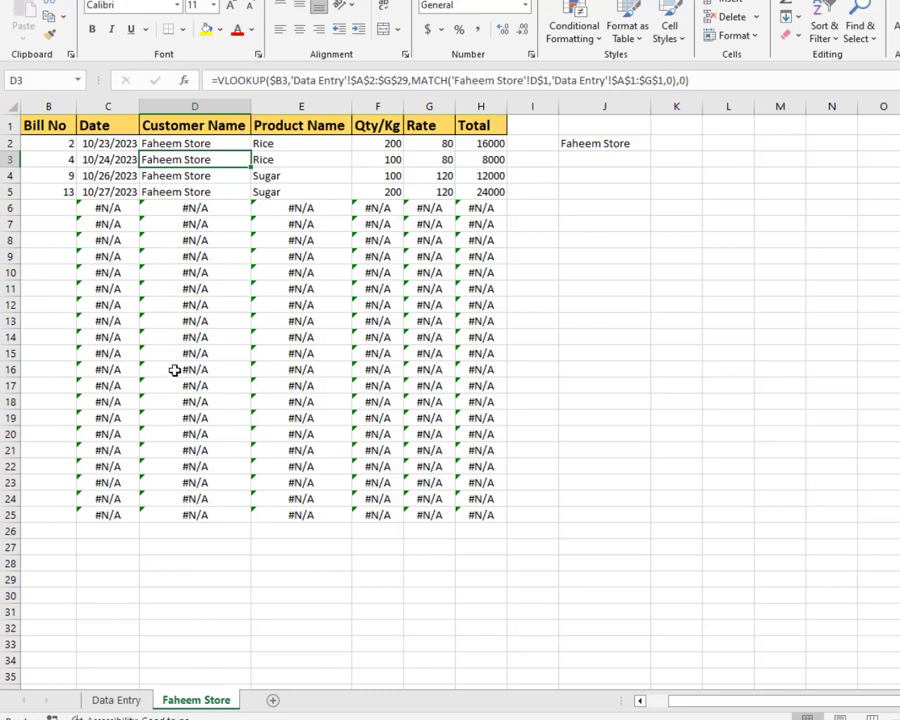
# Wrap the VLOOKUP formula in C2 in IFERROR with an empty string "" as the value if error.
pyautogui.click(108, 144)
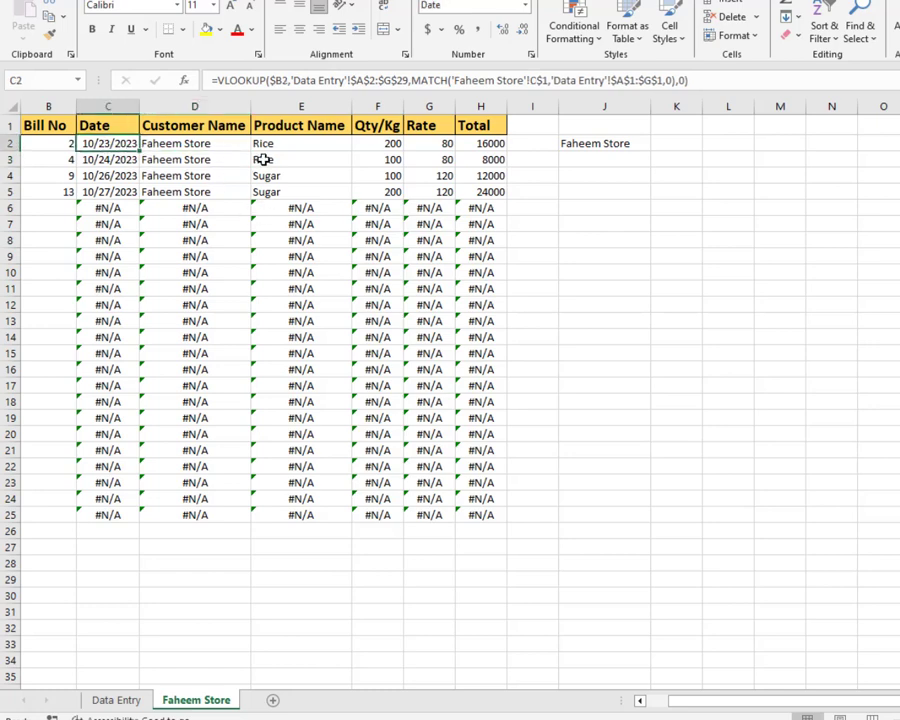
pyautogui.click(214, 80)
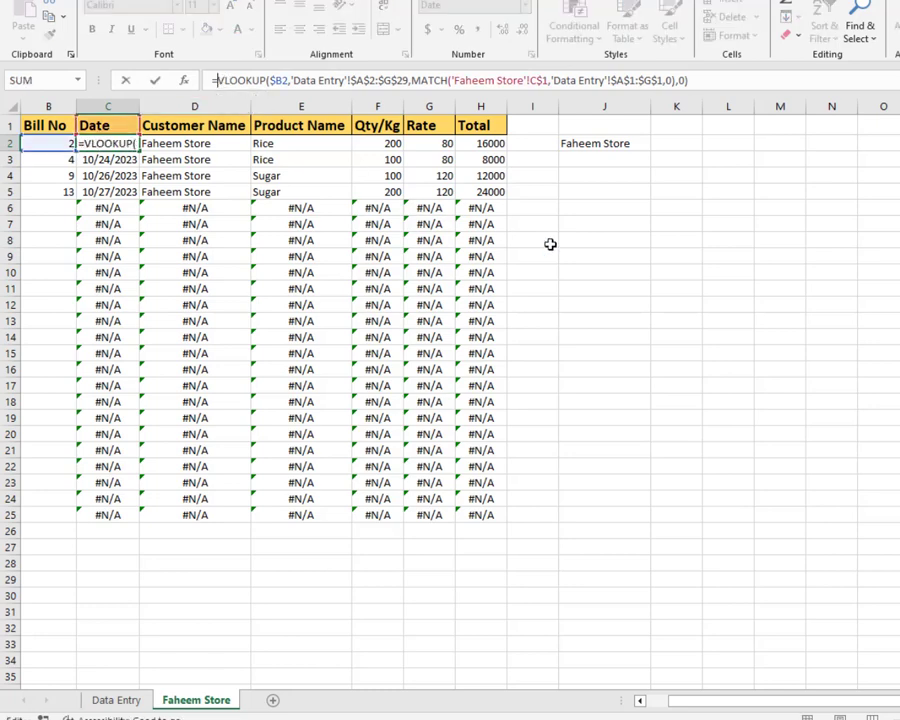
pyautogui.write('if')
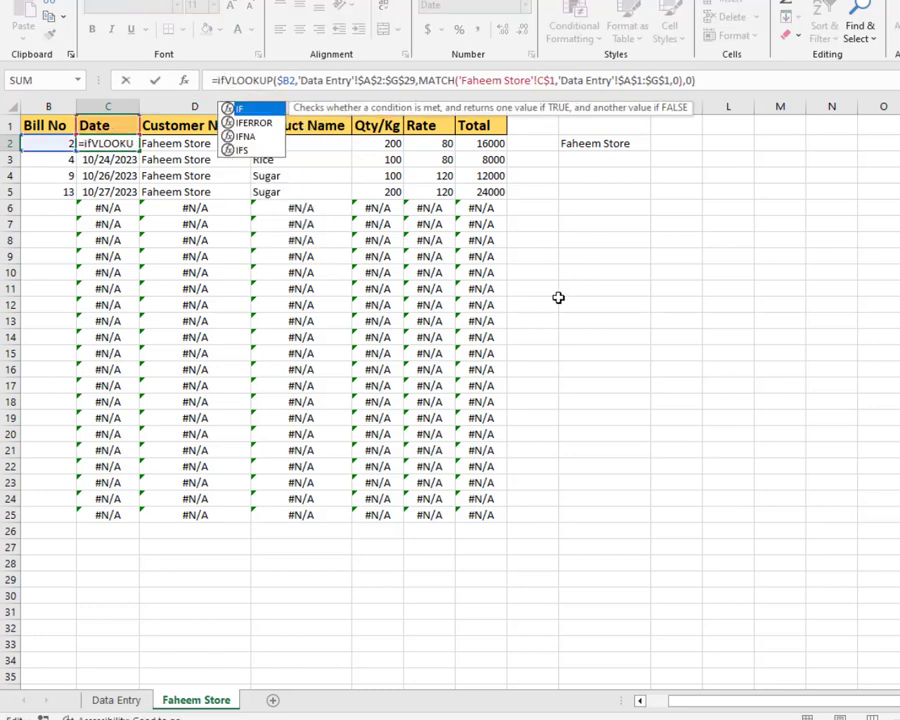
pyautogui.doubleClick(254, 124)
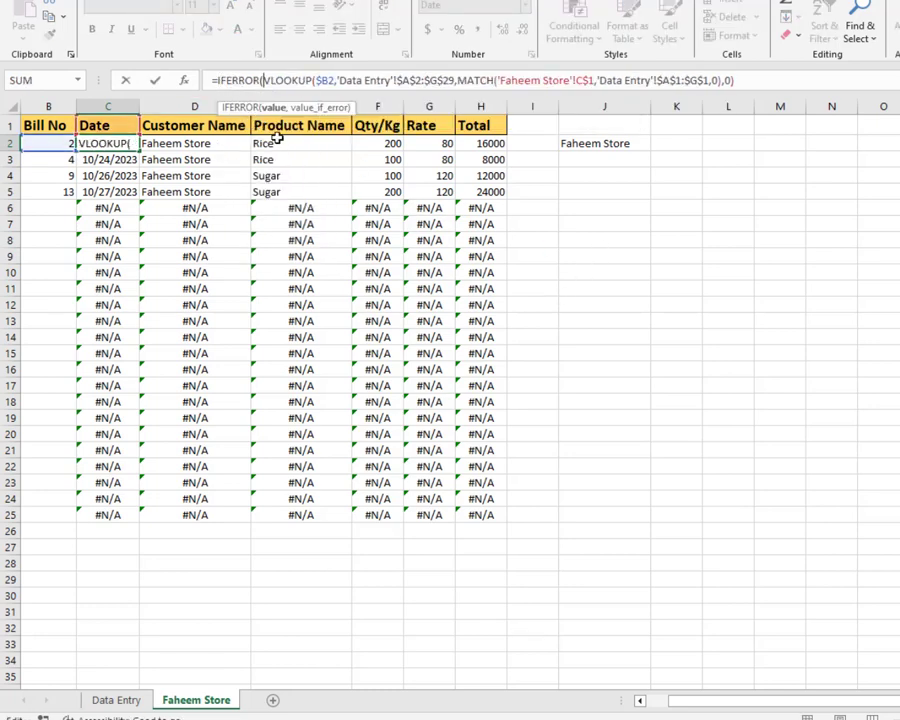
pyautogui.click(750, 86)
pyautogui.write(',')
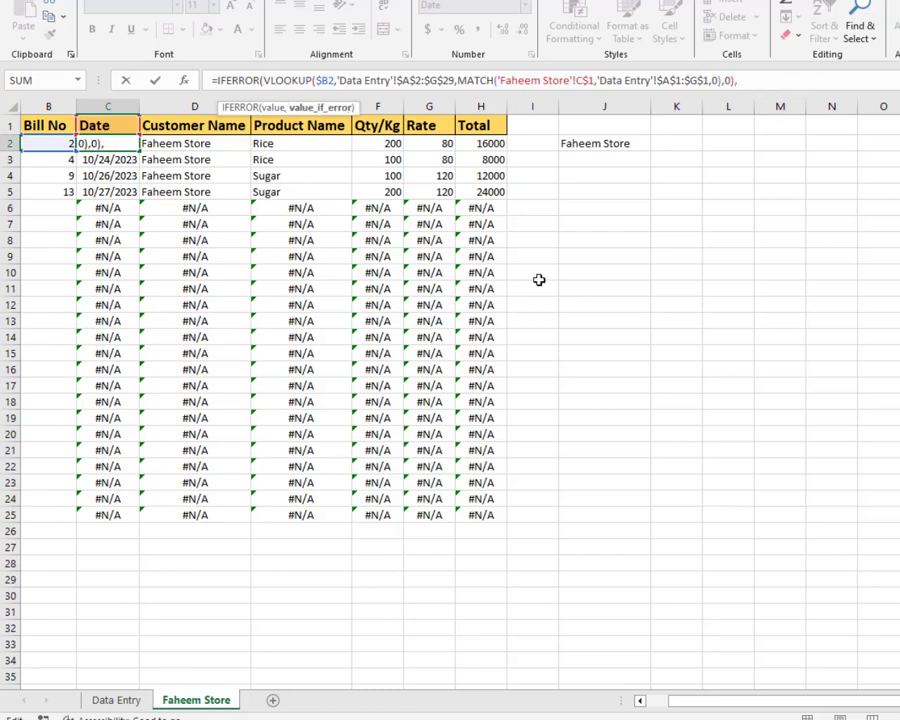
pyautogui.write('"")')
pyautogui.press('Return')
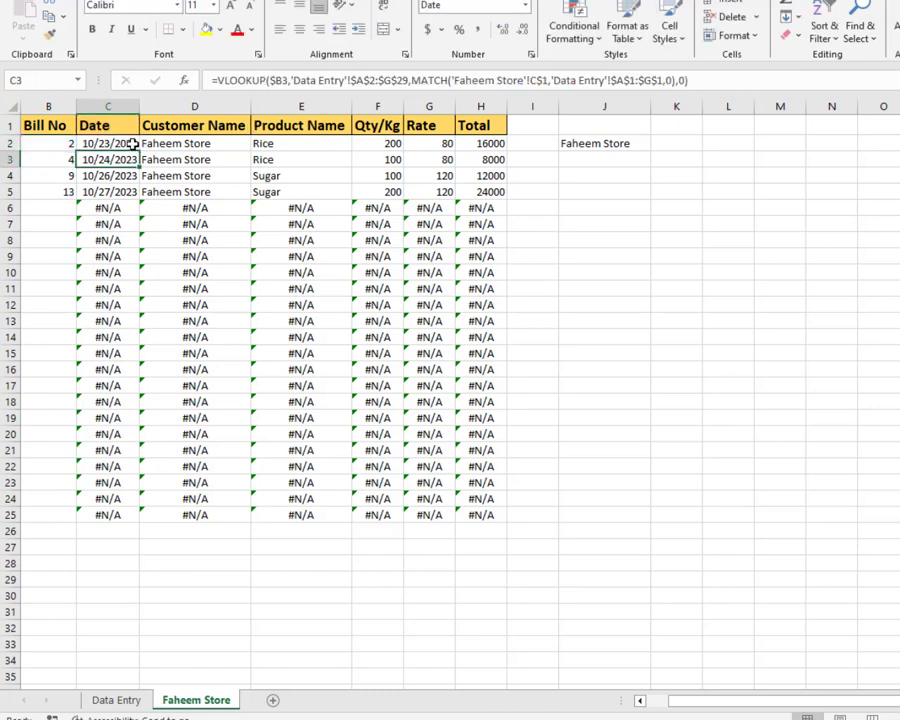
# Fill the IFERROR formula from C2 through H25, and set the Qty/Kg, Rate and Total columns to the General number format.
pyautogui.moveTo(115, 145); pyautogui.dragTo(514, 520)
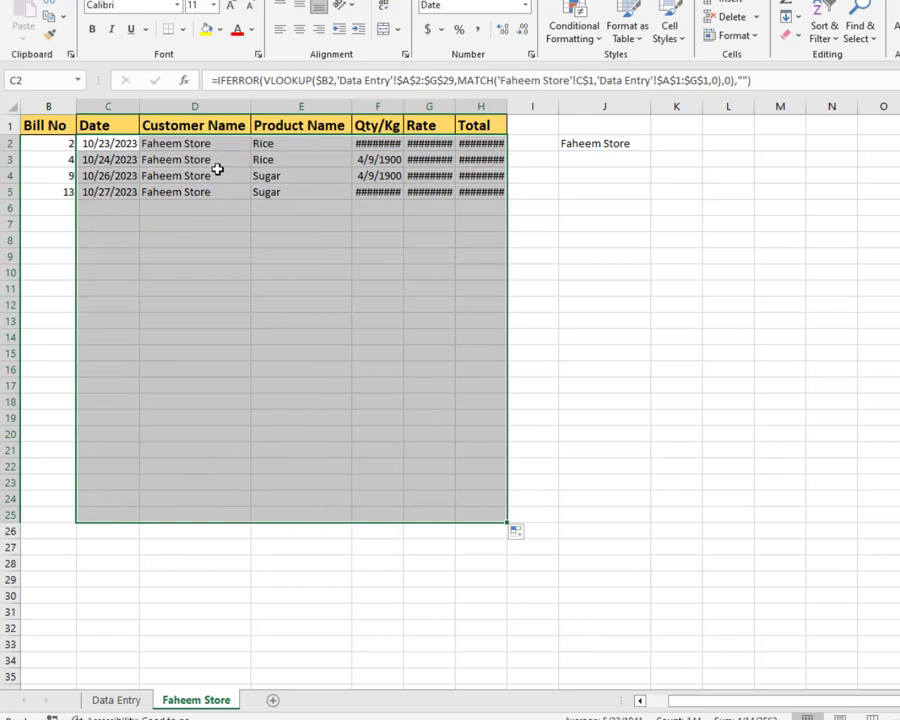
pyautogui.click(427, 202)
pyautogui.moveTo(377, 105); pyautogui.dragTo(469, 105)
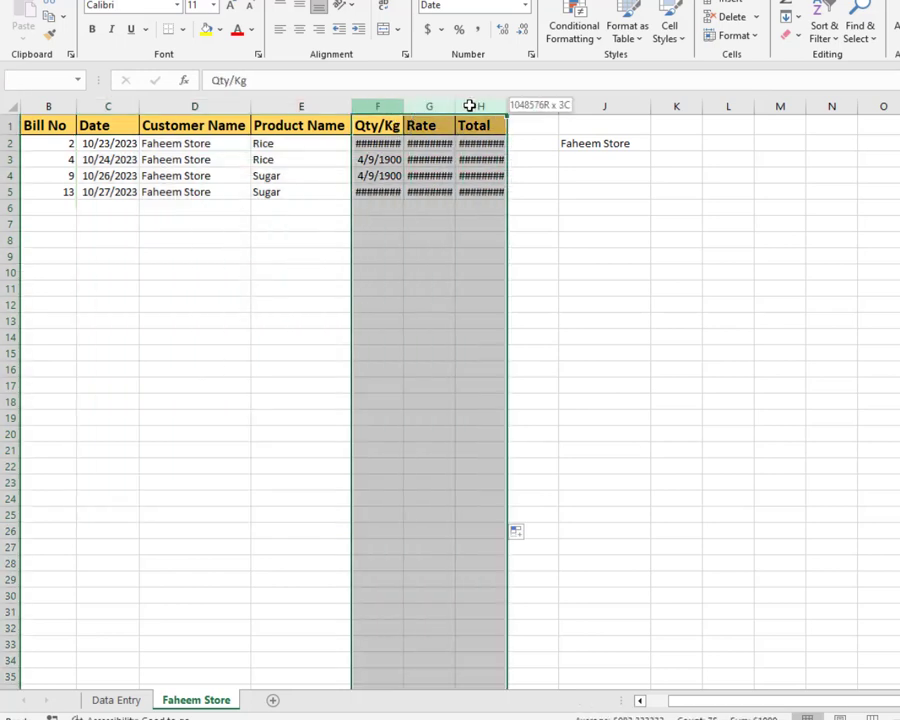
pyautogui.click(525, 6)
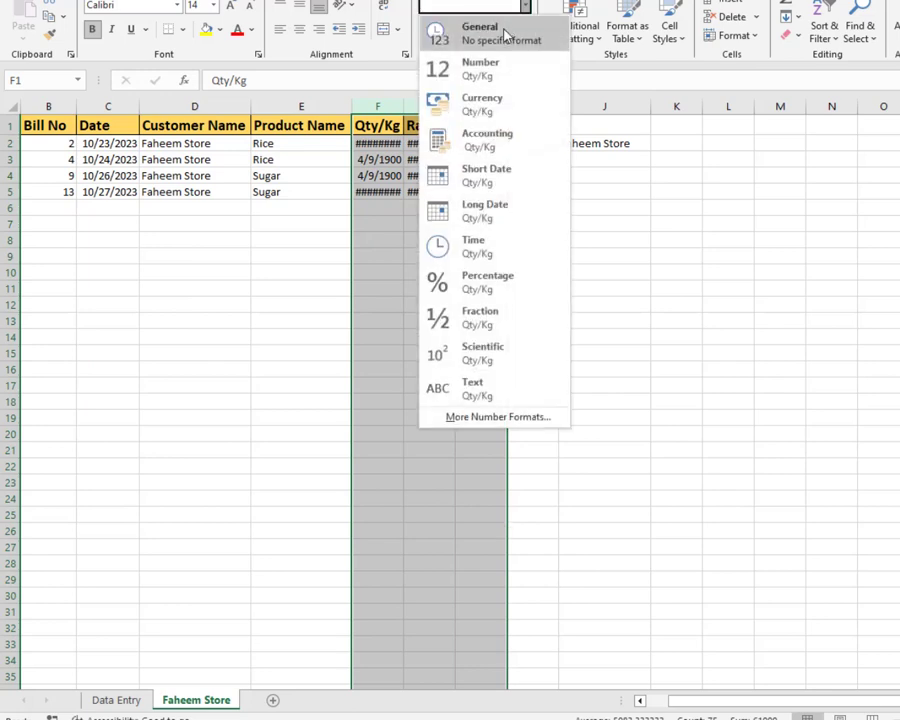
pyautogui.click(505, 35)
pyautogui.click(428, 226)
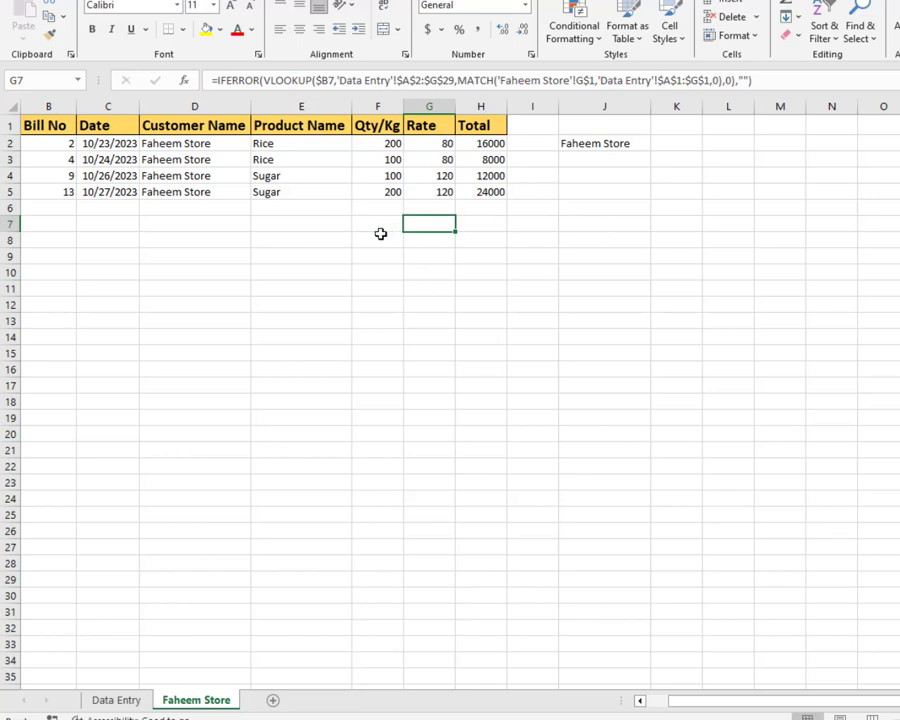
# Change the customer name in cell J2 to Usman Store to test the lookup.
pyautogui.click(595, 147)
pyautogui.write('Usmna')
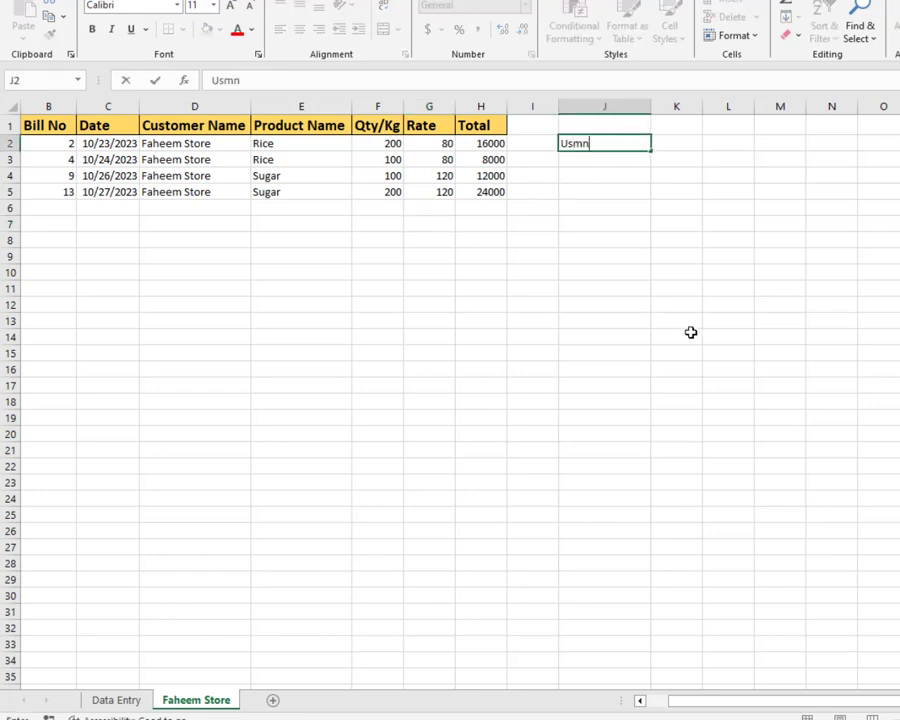
pyautogui.press('BackSpace')
pyautogui.write('an Store')
pyautogui.press('Return')
# Change the customer name in cell J2 to Kareem Store as another lookup test.
pyautogui.press('Up')
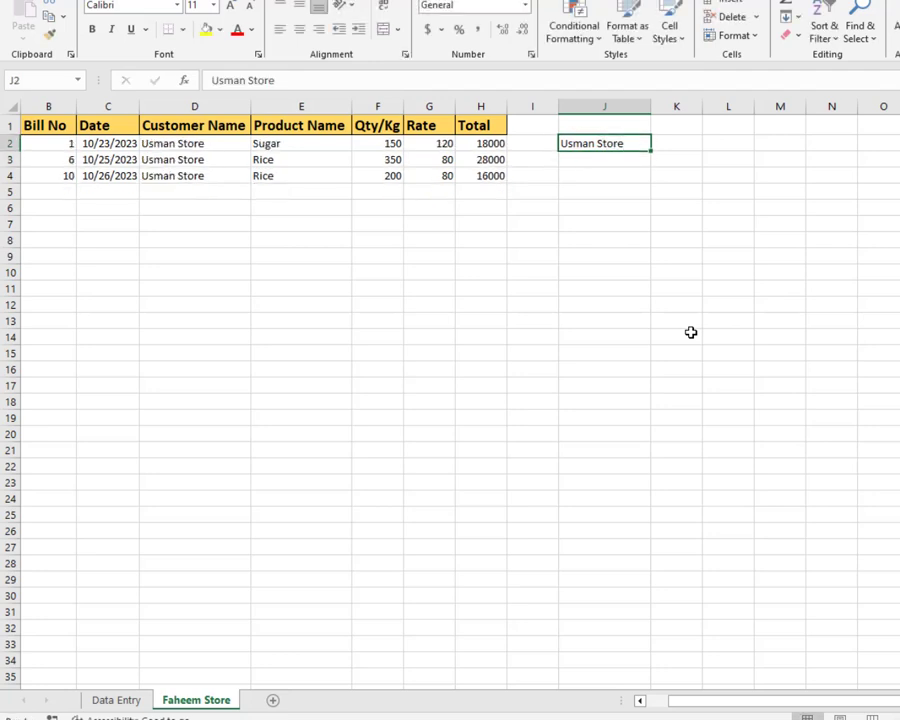
pyautogui.write('Kareem ')
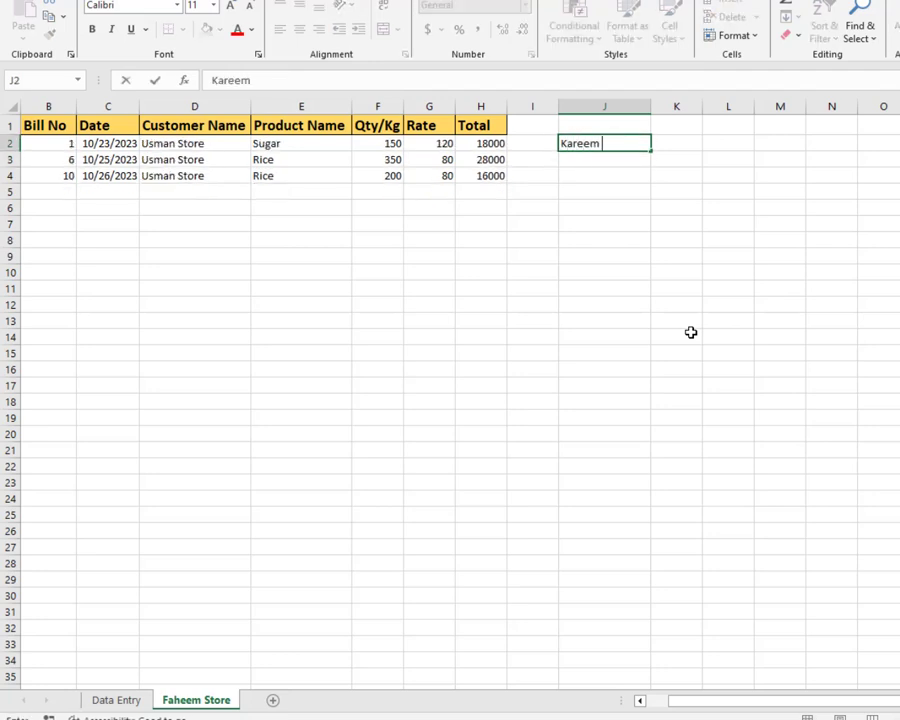
pyautogui.write('Store')
pyautogui.press('Return')
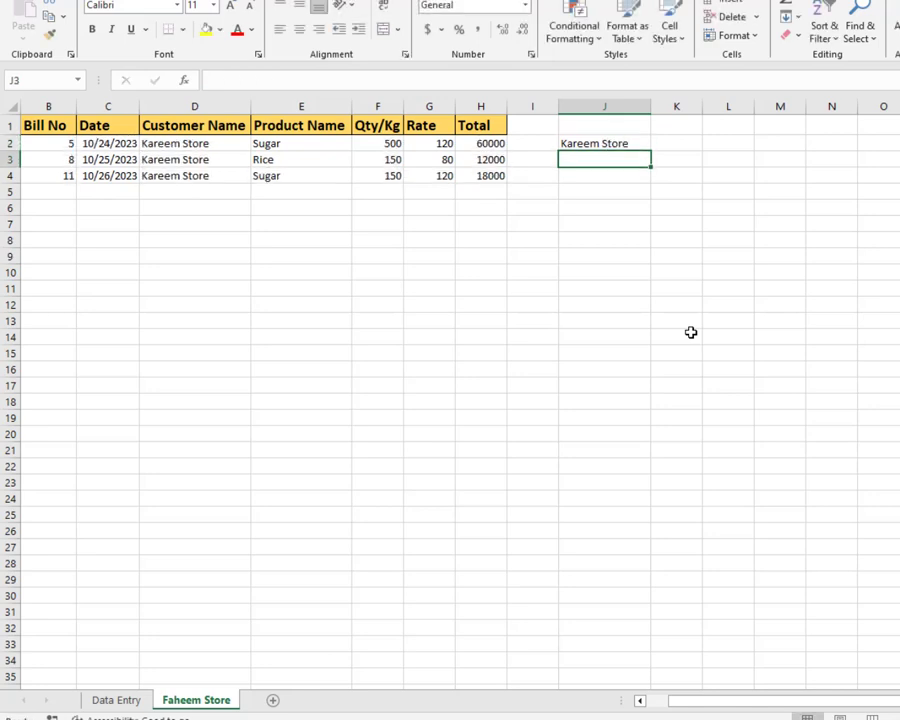
# Set the customer name in cell J2 back to Faheem Store.
pyautogui.press('Up')
pyautogui.write('Fah')
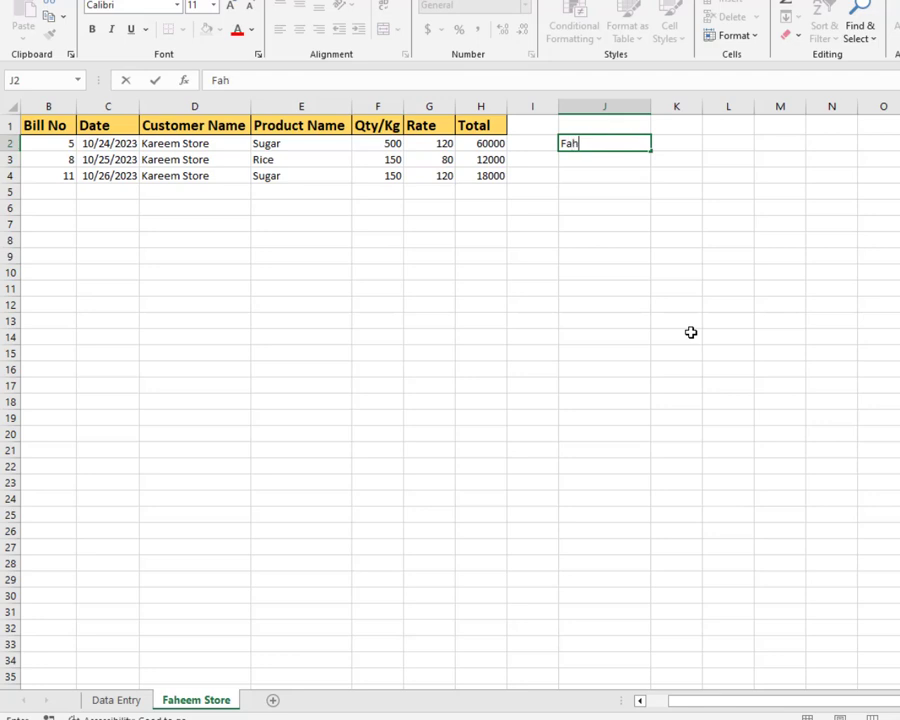
pyautogui.write('eem Store')
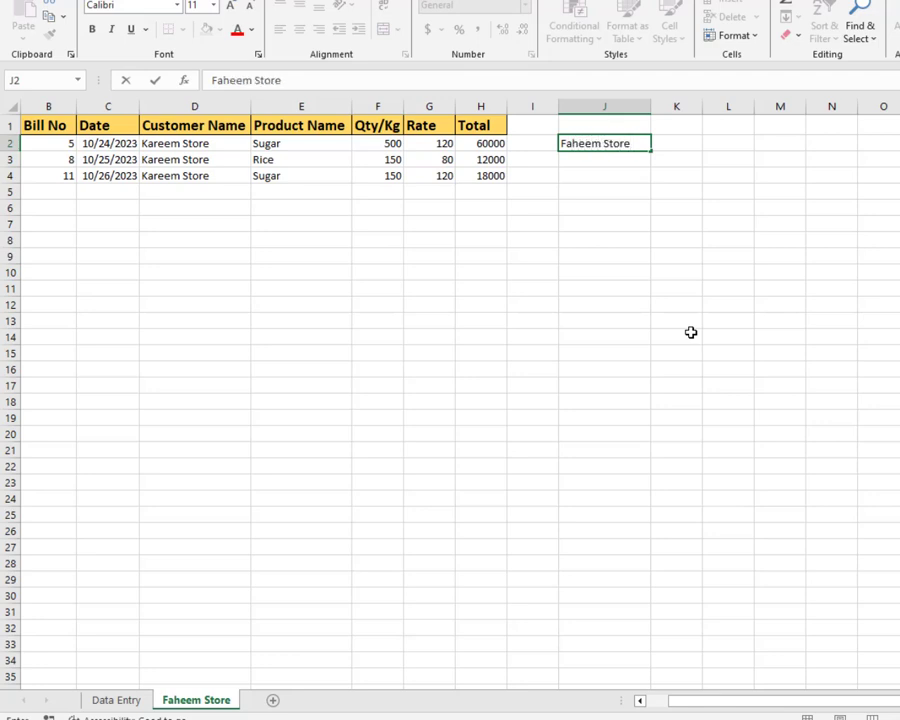
pyautogui.press('Return')
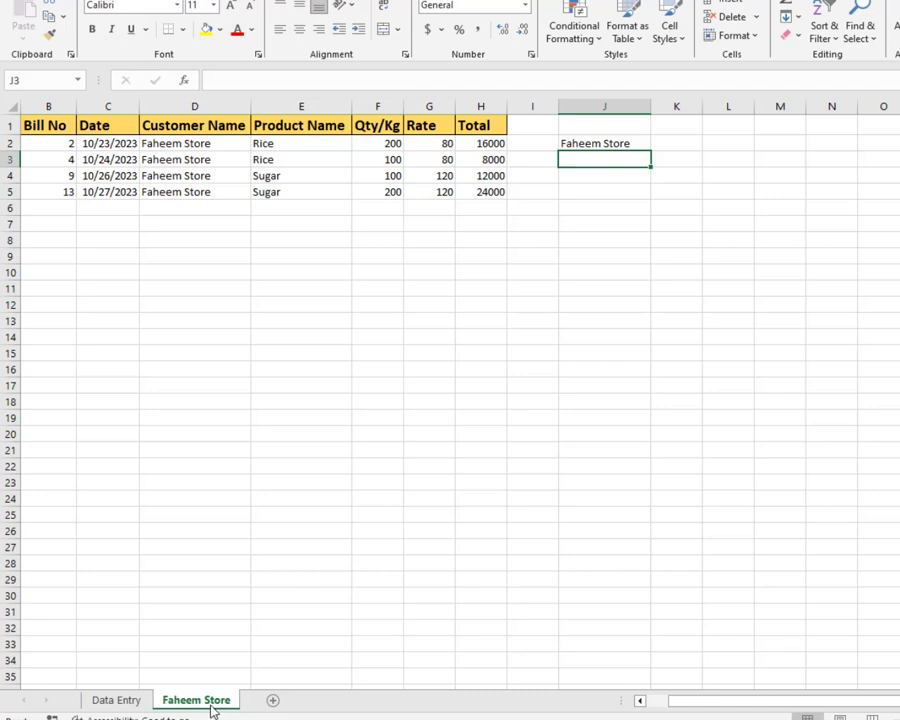
# Duplicate the Faheem Store sheet after itself and rename the copy Usman Store.
pyautogui.moveTo(211, 705); pyautogui.dragTo(257, 703)
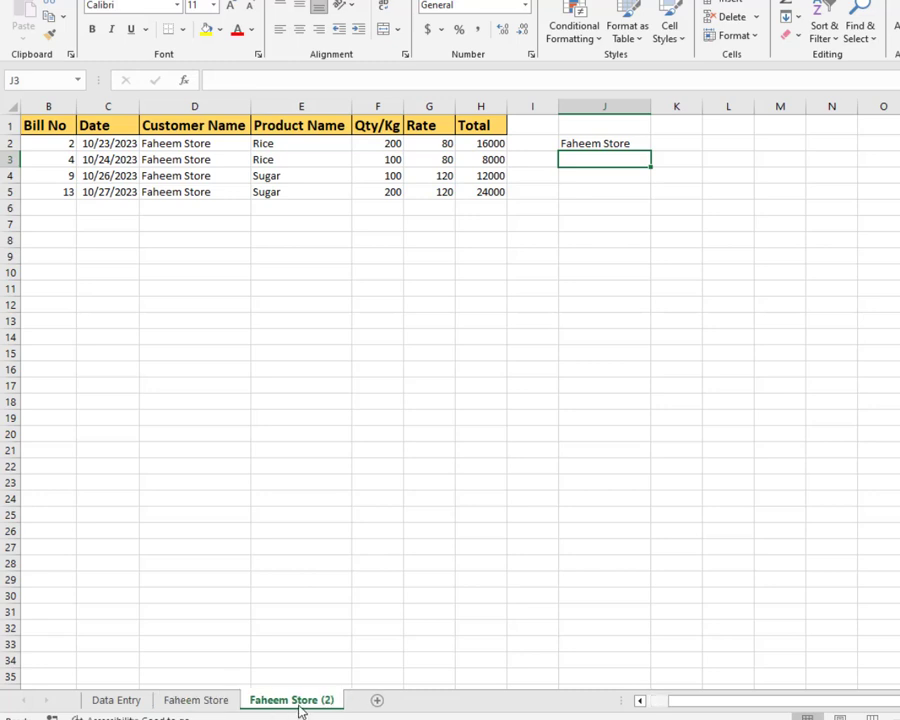
pyautogui.rightClick(300, 708)
pyautogui.click(344, 568)
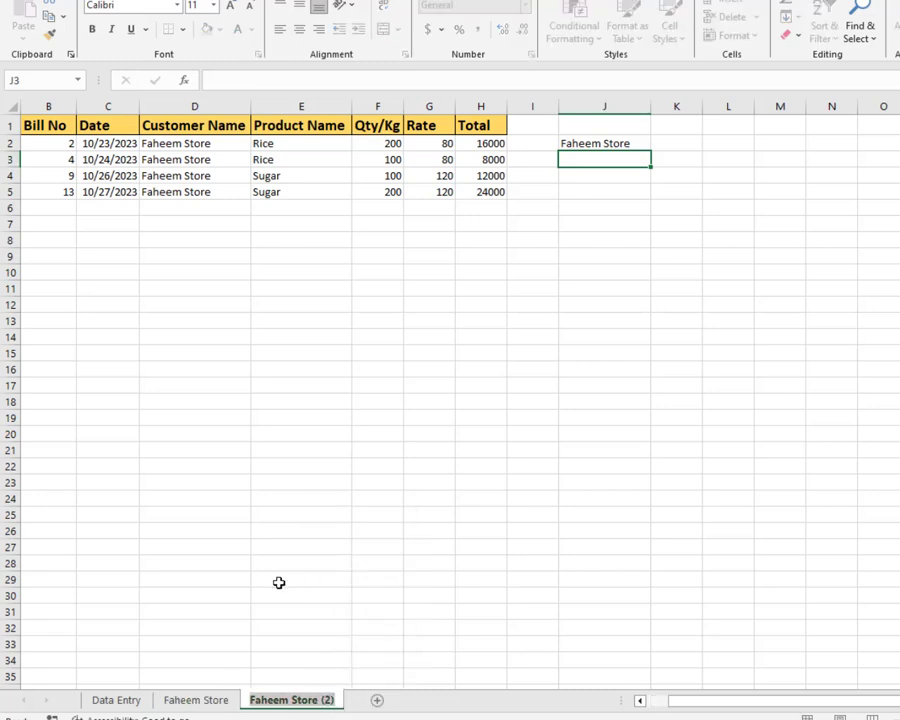
pyautogui.write('Usman')
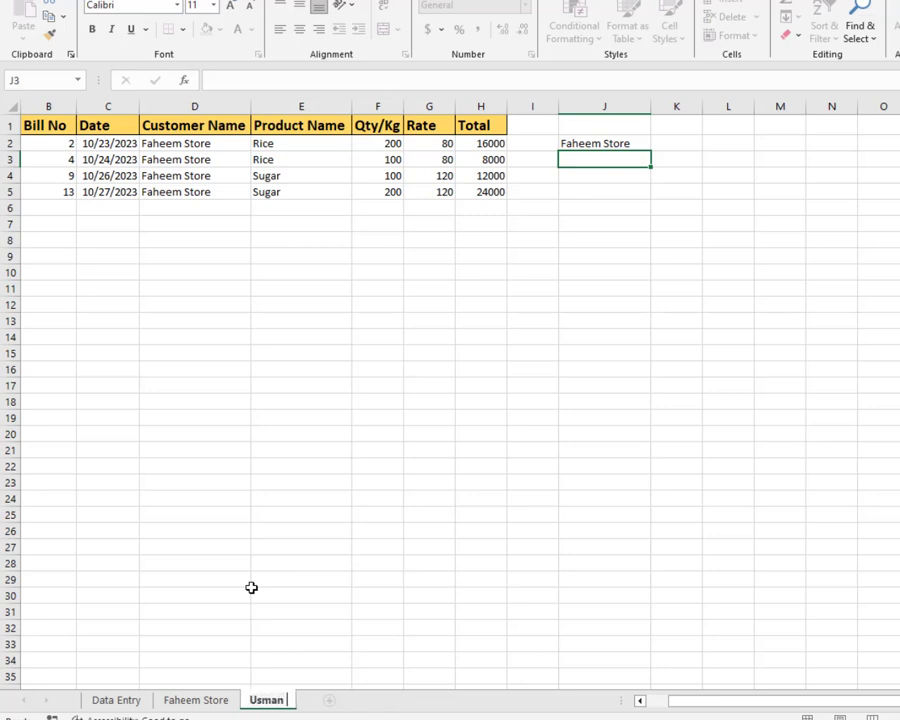
pyautogui.write(' Store')
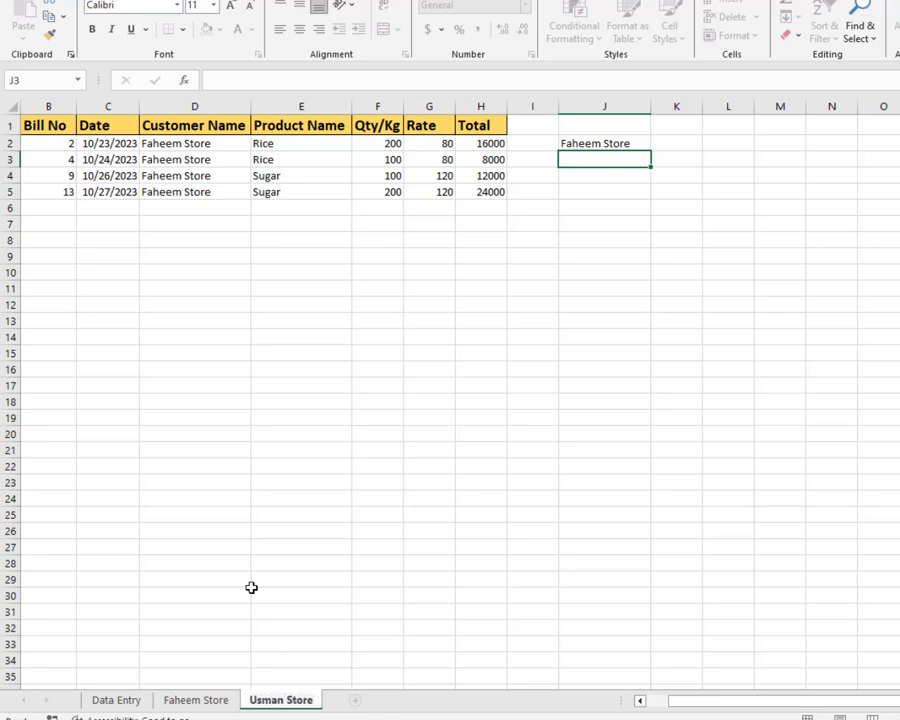
pyautogui.click(600, 332)
# Set the customer name in J2 of the Usman Store sheet to Usman Store.
pyautogui.click(620, 145)
pyautogui.write('Usman Store')
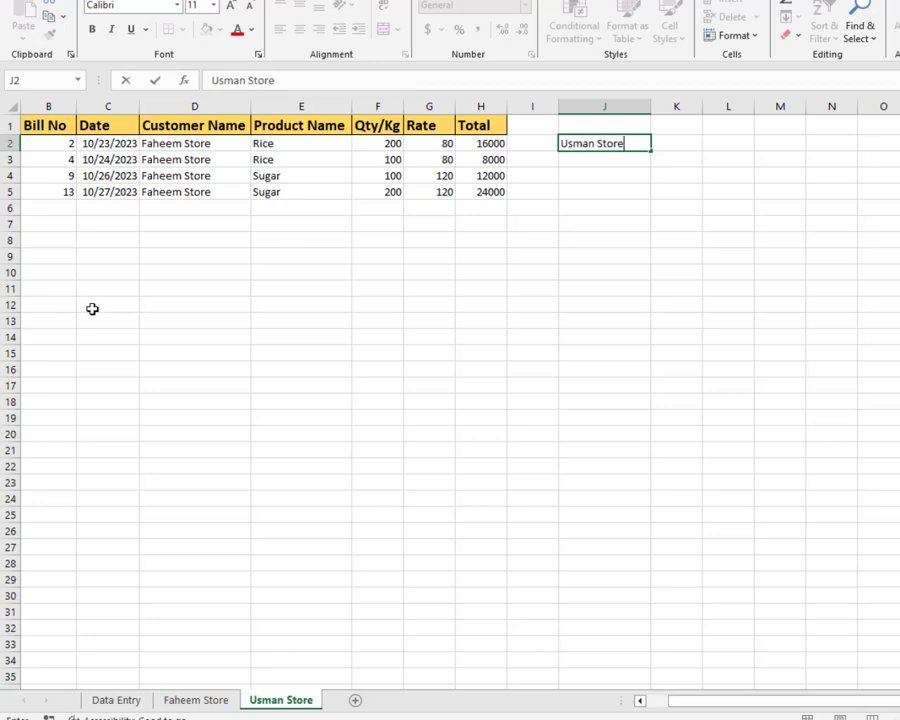
pyautogui.press('Return')
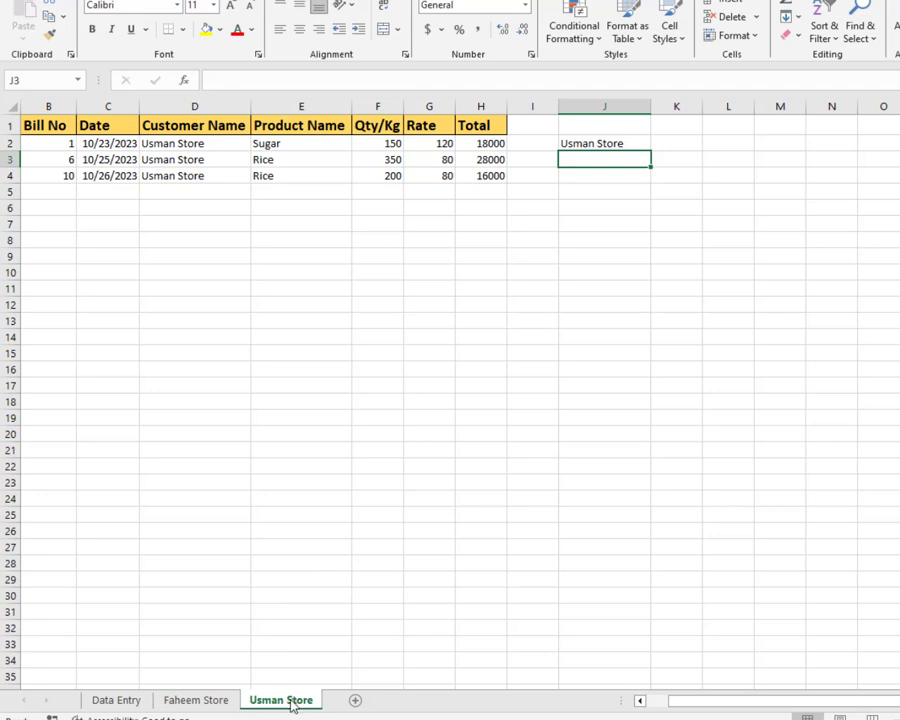
# Duplicate the Usman Store sheet after itself and rename the copy Kareem Store.
pyautogui.moveTo(291, 703); pyautogui.dragTo(340, 704)
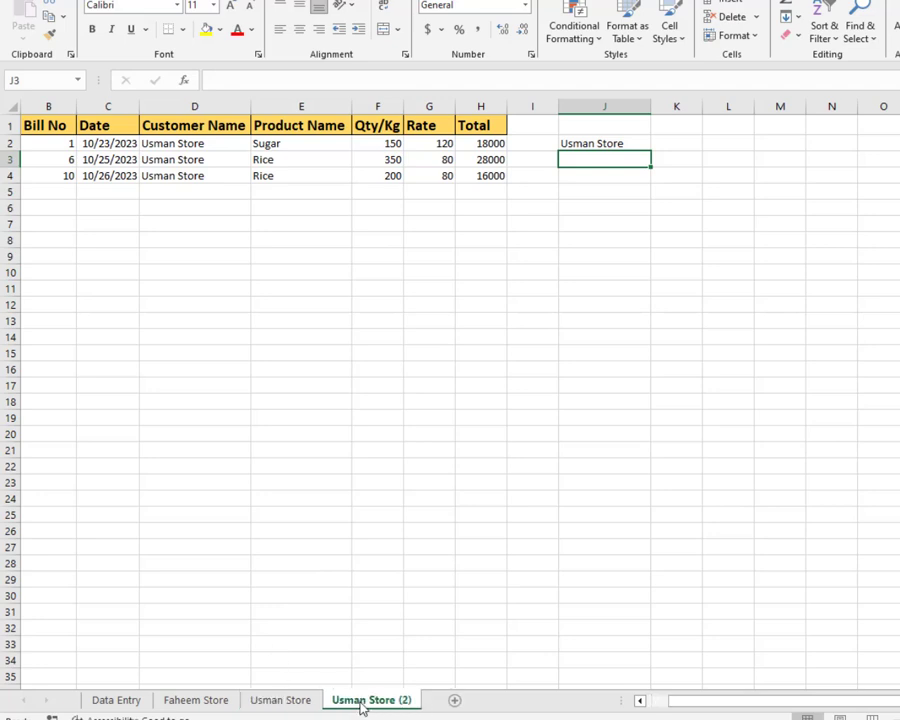
pyautogui.rightClick(362, 706)
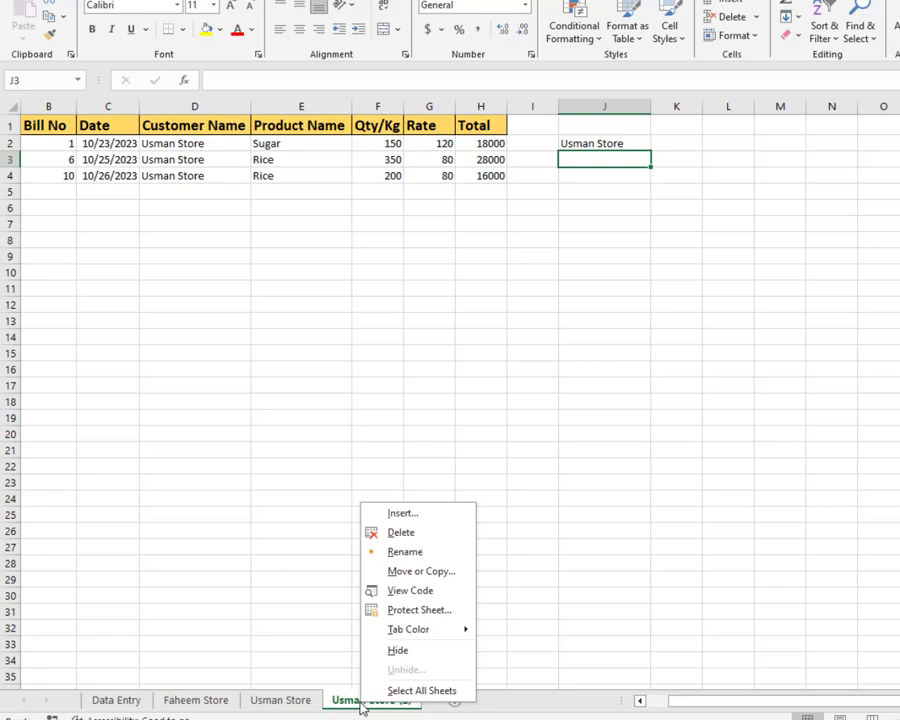
pyautogui.click(400, 549)
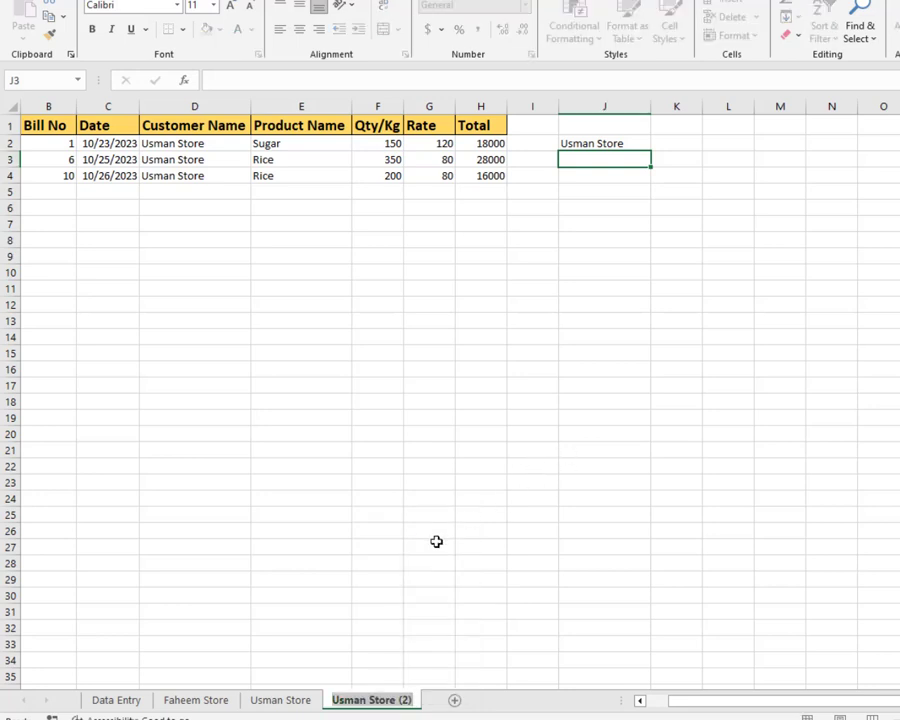
pyautogui.write('Kareem store')
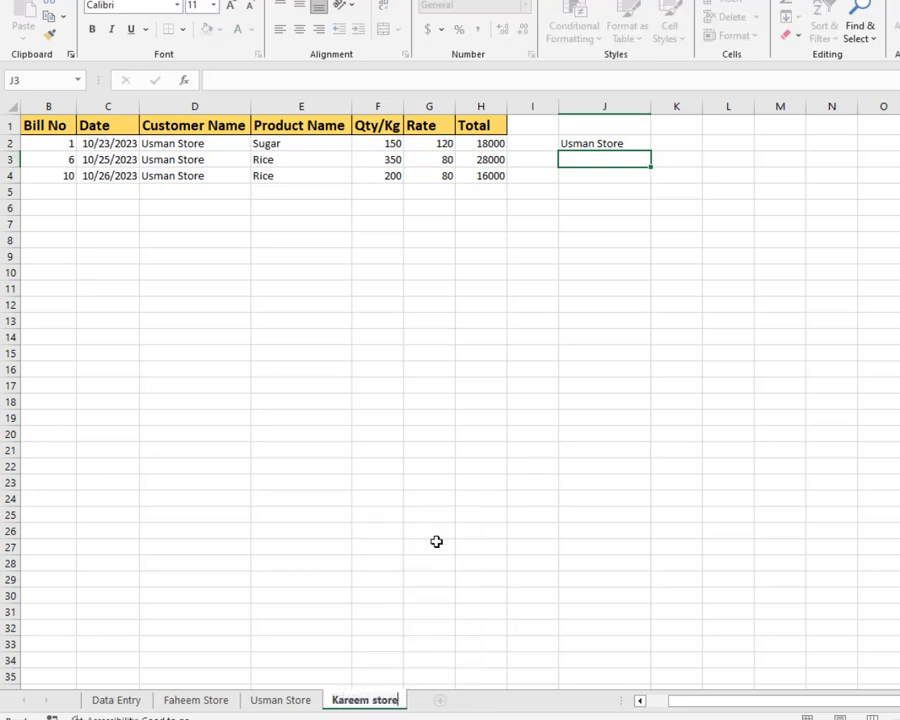
pyautogui.press('BackSpace')
pyautogui.press('BackSpace')
pyautogui.press('BackSpace')
pyautogui.press('BackSpace')
pyautogui.press('BackSpace')
pyautogui.write('Str')
pyautogui.write('re')
pyautogui.press('BackSpace')
pyautogui.press('BackSpace')
pyautogui.press('BackSpace')
pyautogui.write('ore')
pyautogui.click(436, 541)
# Set the customer name in J2 of the Kareem Store sheet to Kareem Store.
pyautogui.click(589, 143)
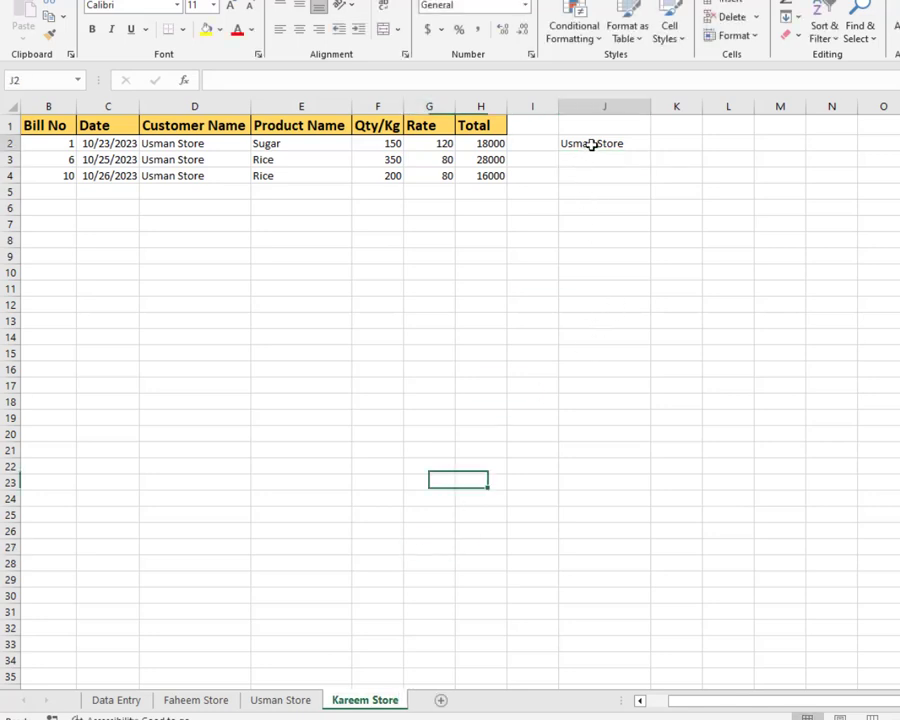
pyautogui.write('Kare')
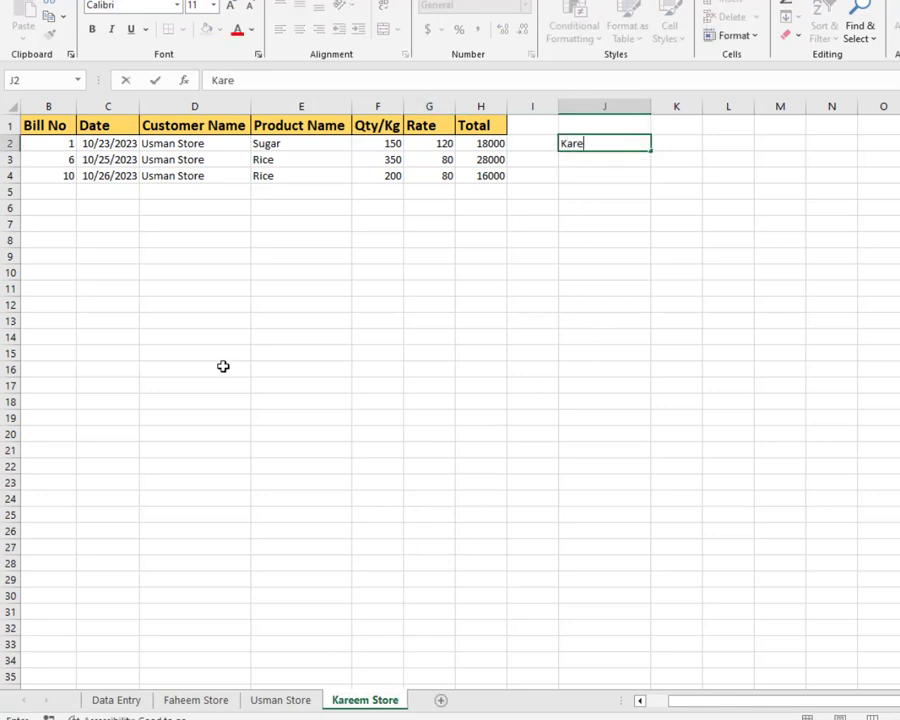
pyautogui.write('em Store')
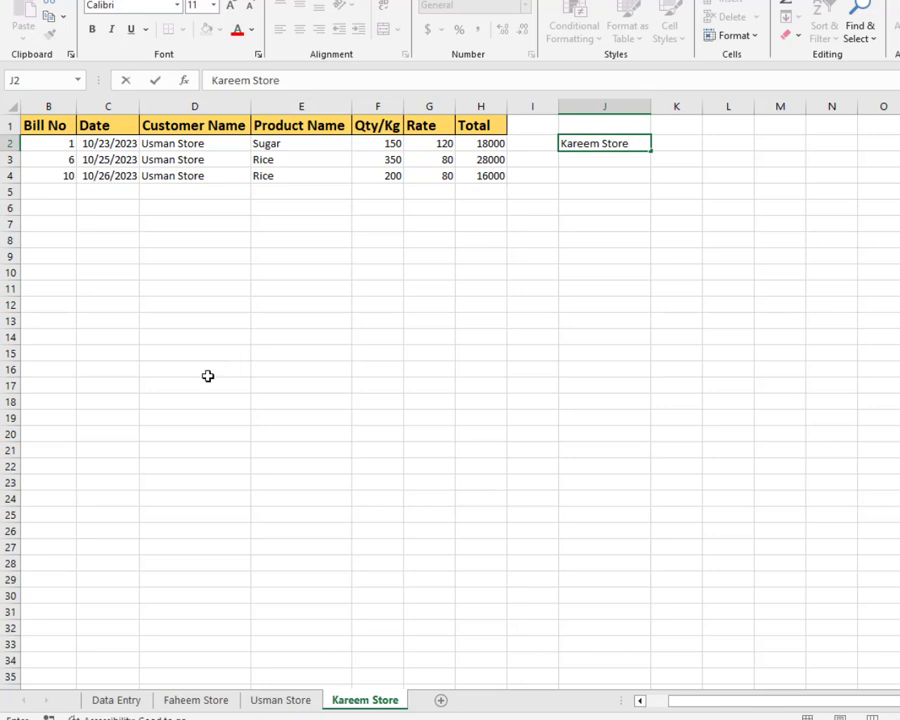
pyautogui.press('Return')
# Review the records pulled into the Faheem Store and Usman Store sheets.
pyautogui.click(205, 702)
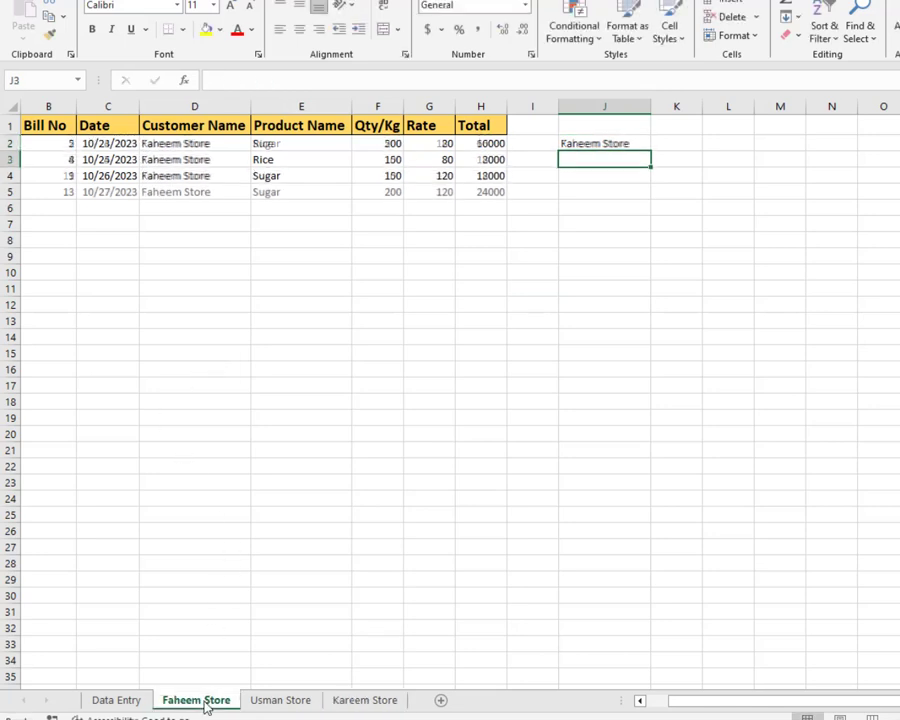
pyautogui.click(266, 702)
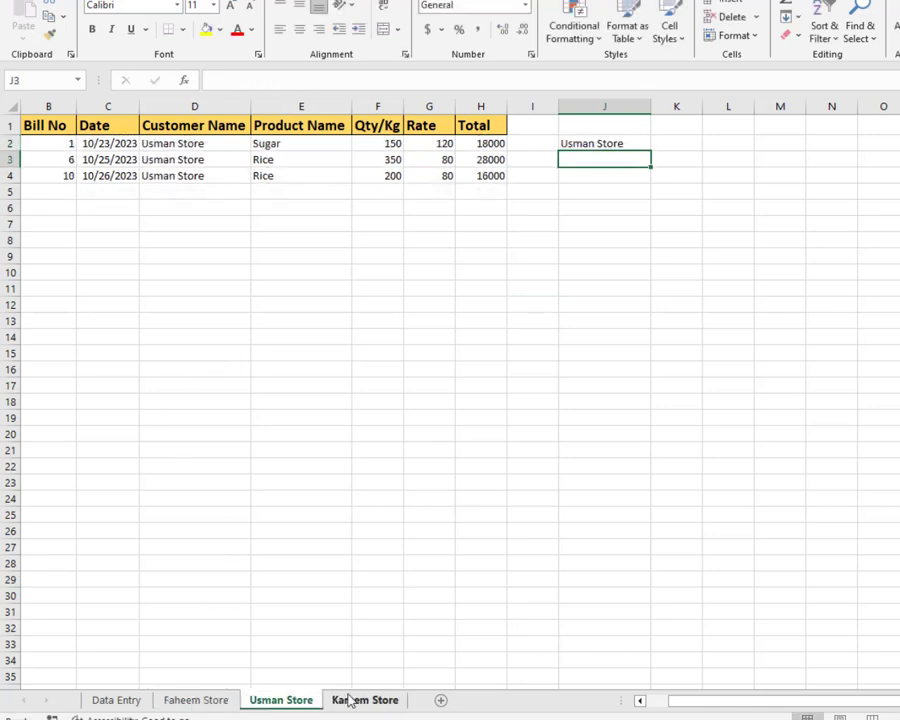